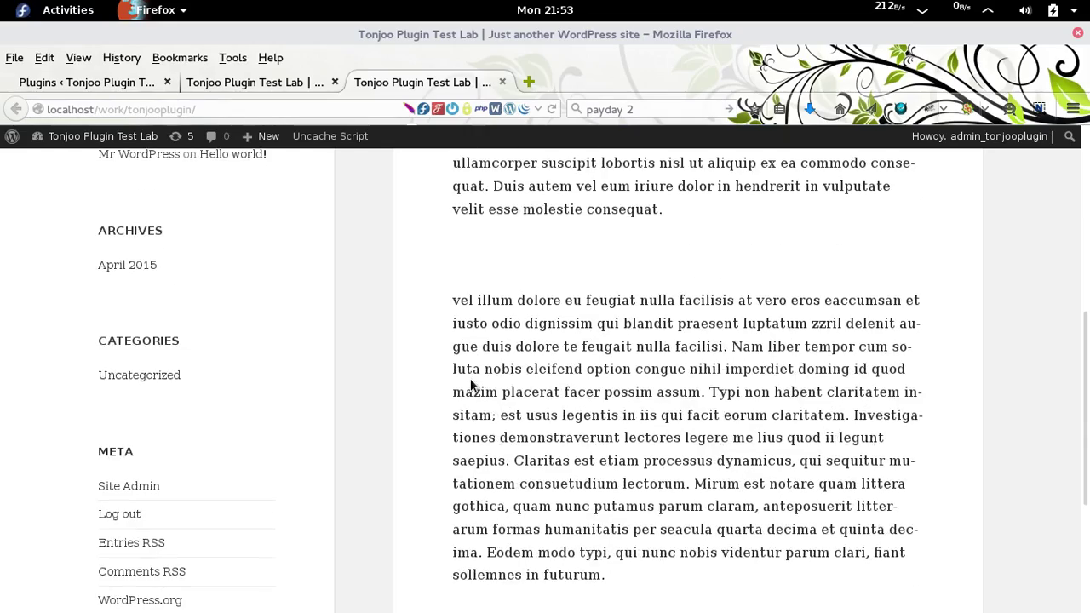
Examine the full-length Hello world! post on the site's front page.
scroll(525, 384, "up", 10)
scroll(610, 393, "down", 5)
scroll(610, 397, "up", 5)
scroll(617, 402, "down", 4)
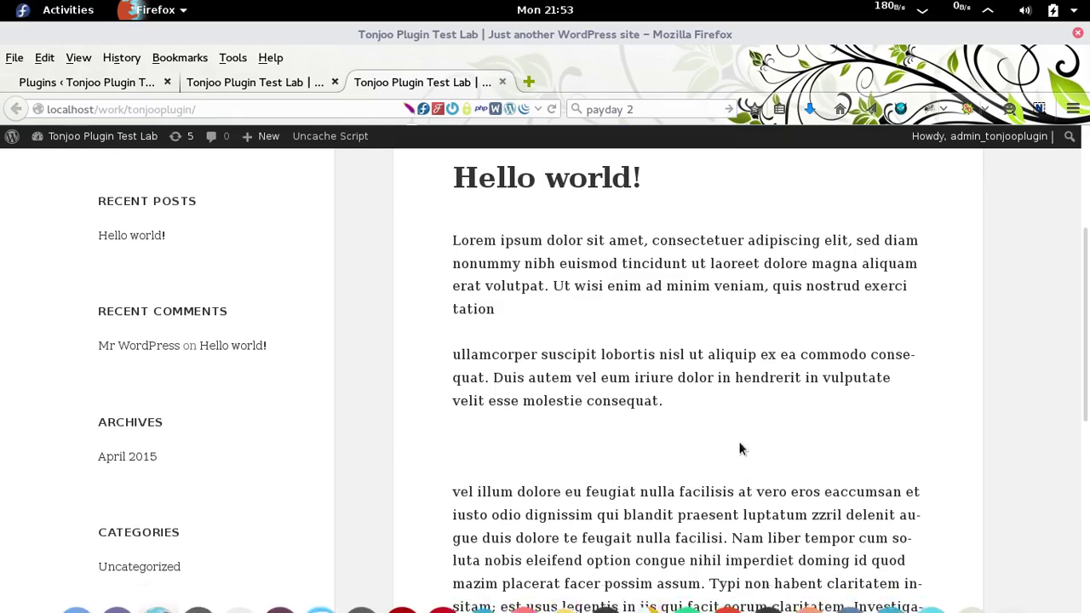
scroll(733, 438, "down", 4)
scroll(665, 456, "down", 3)
scroll(664, 458, "up", 10)
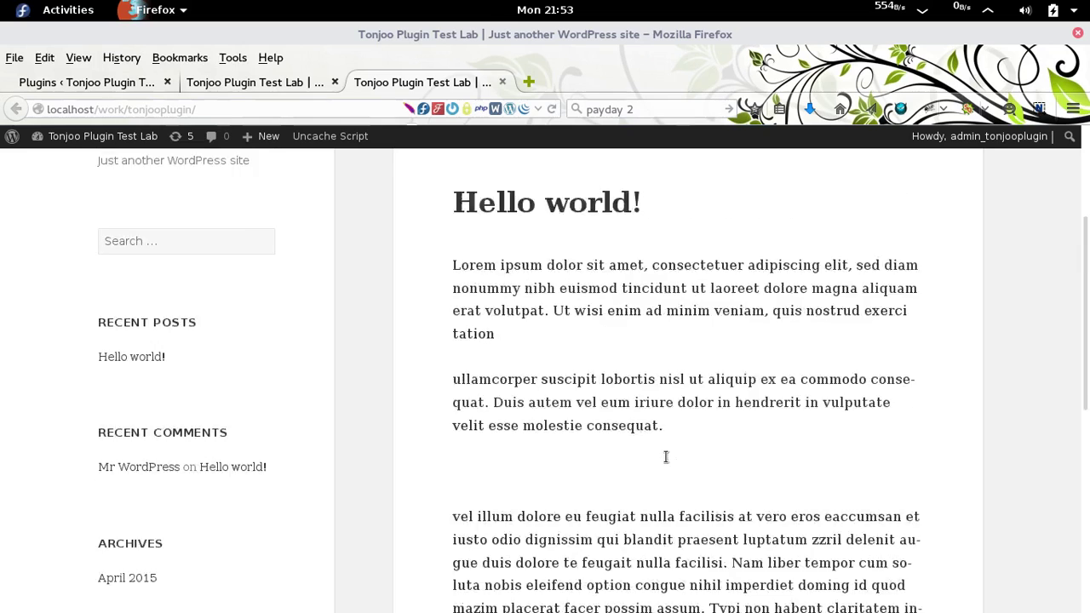
Activate the Easy Custom Auto Excerpt plugin in the installed plugins list.
left_click(113, 83)
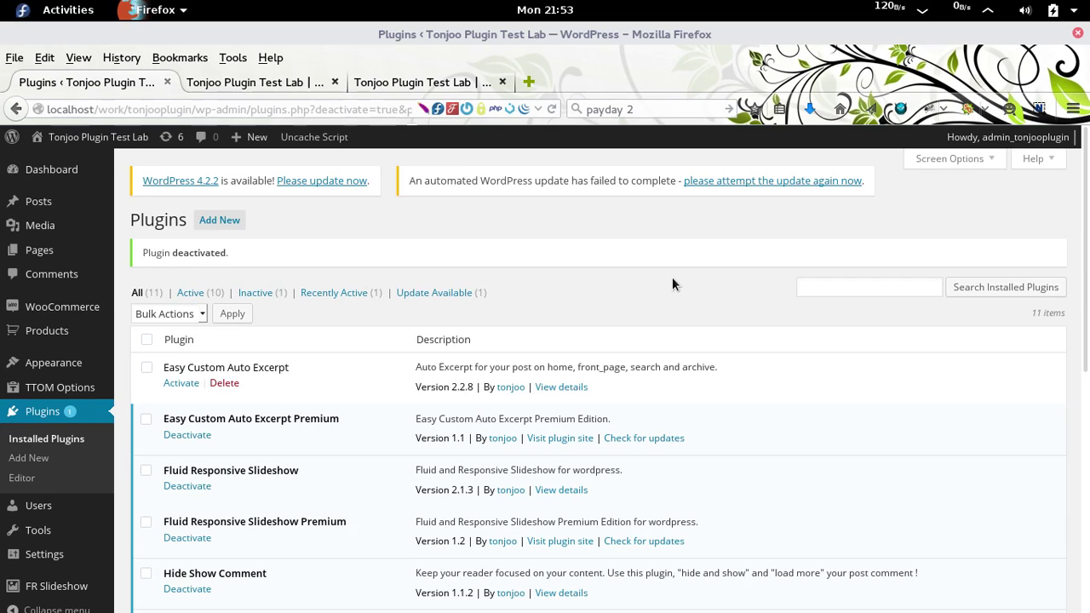
scroll(672, 277, "down", 2)
scroll(652, 278, "up", 2)
left_click(181, 383)
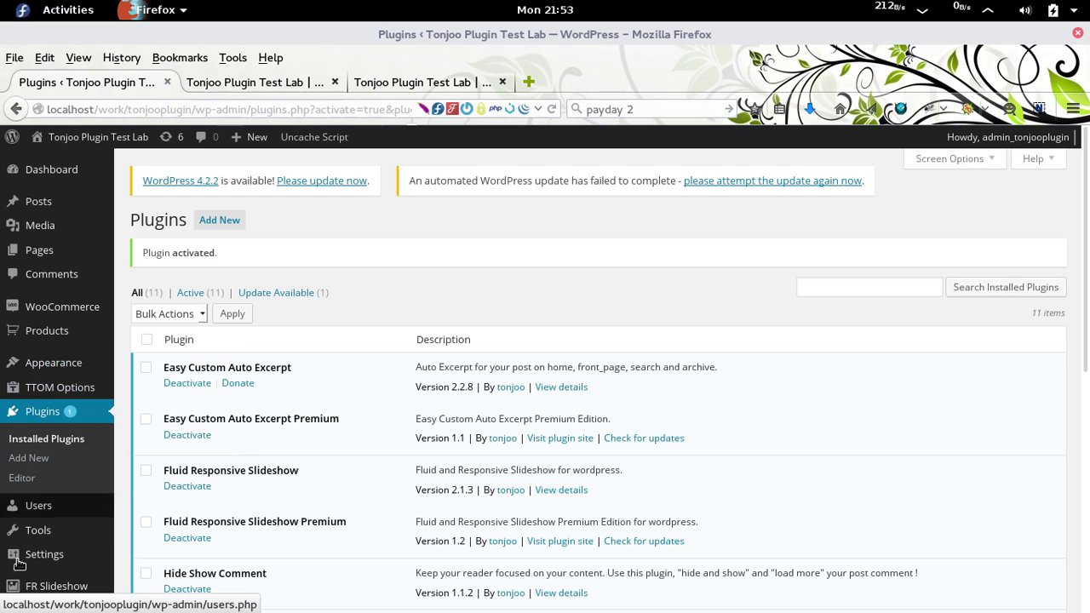
Open the Excerpt settings and look over the general, content and display image options.
mouse_move(43, 559)
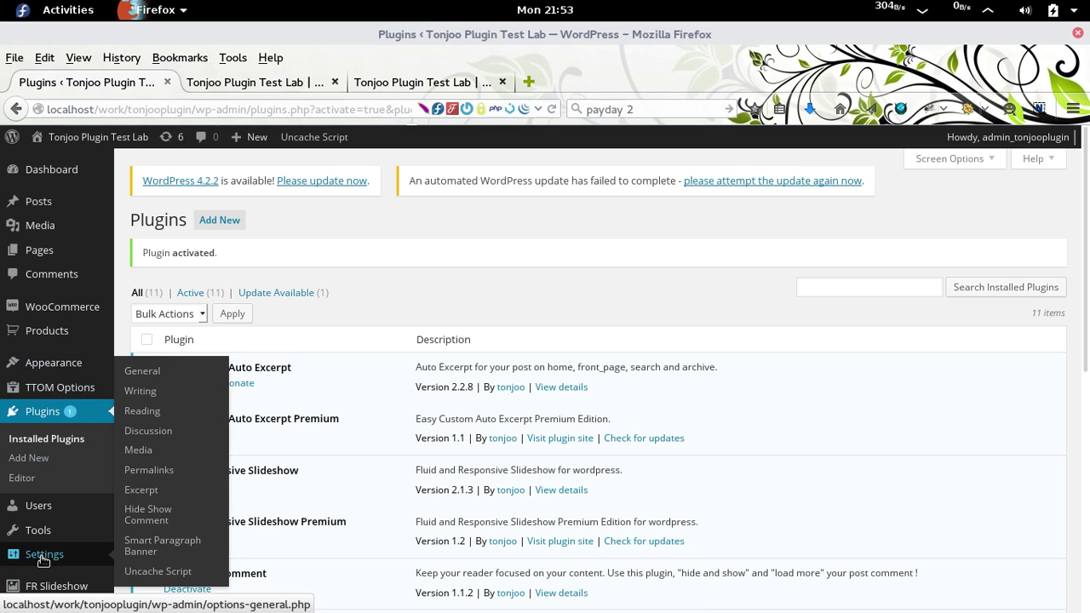
left_click(160, 494)
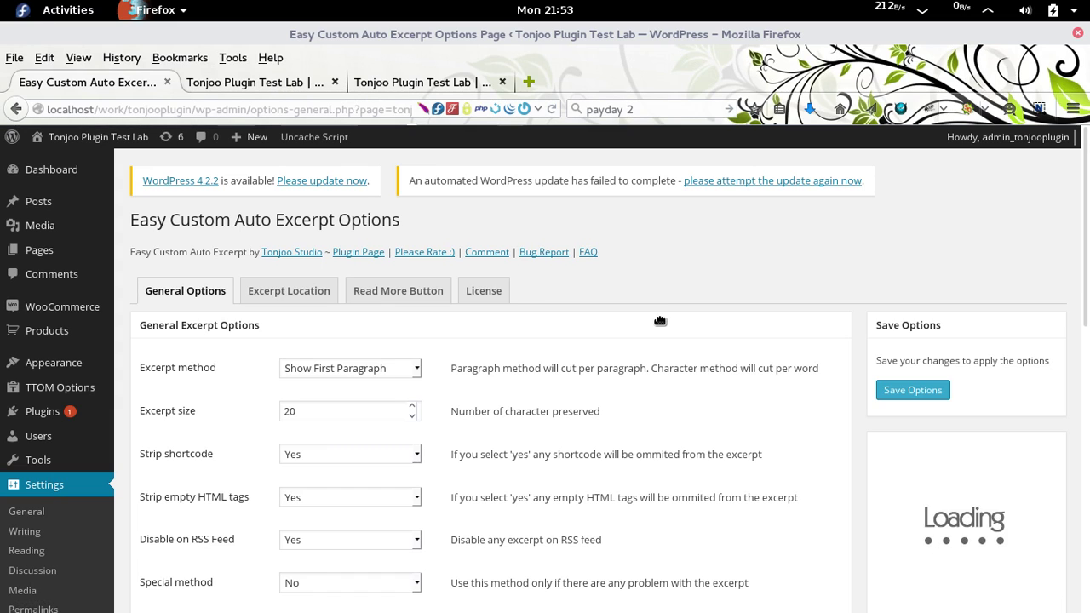
scroll(658, 341, "down", 3)
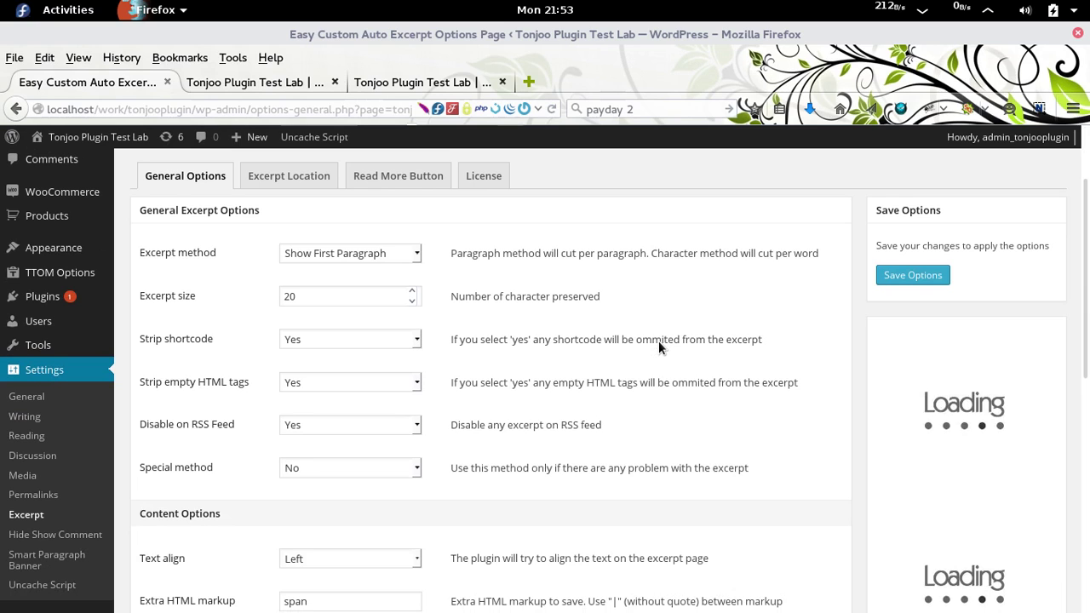
scroll(658, 340, "down", 5)
scroll(658, 347, "down", 4)
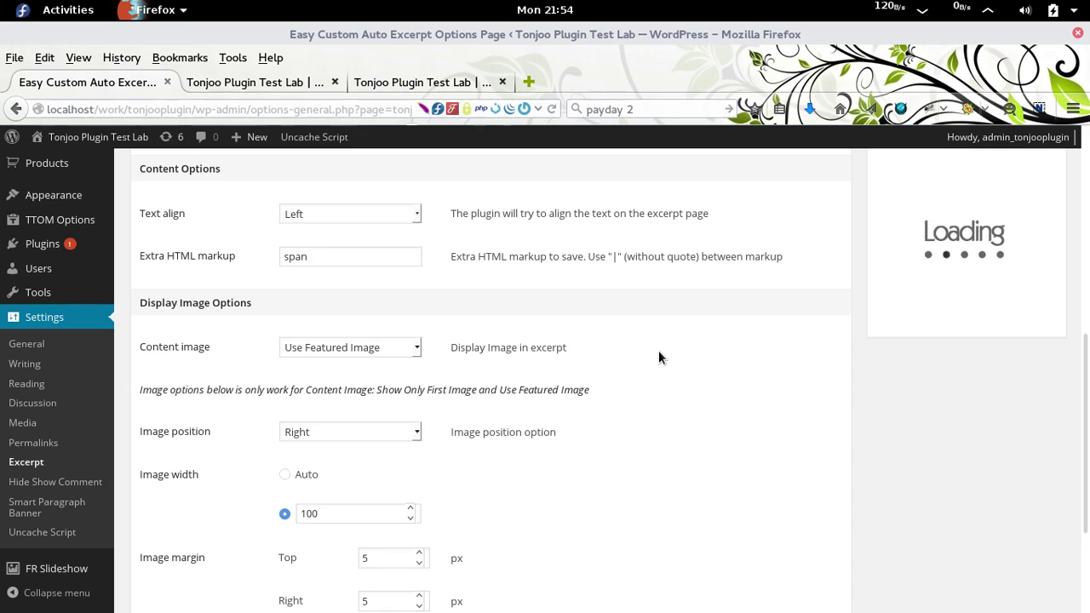
scroll(659, 356, "up", 5)
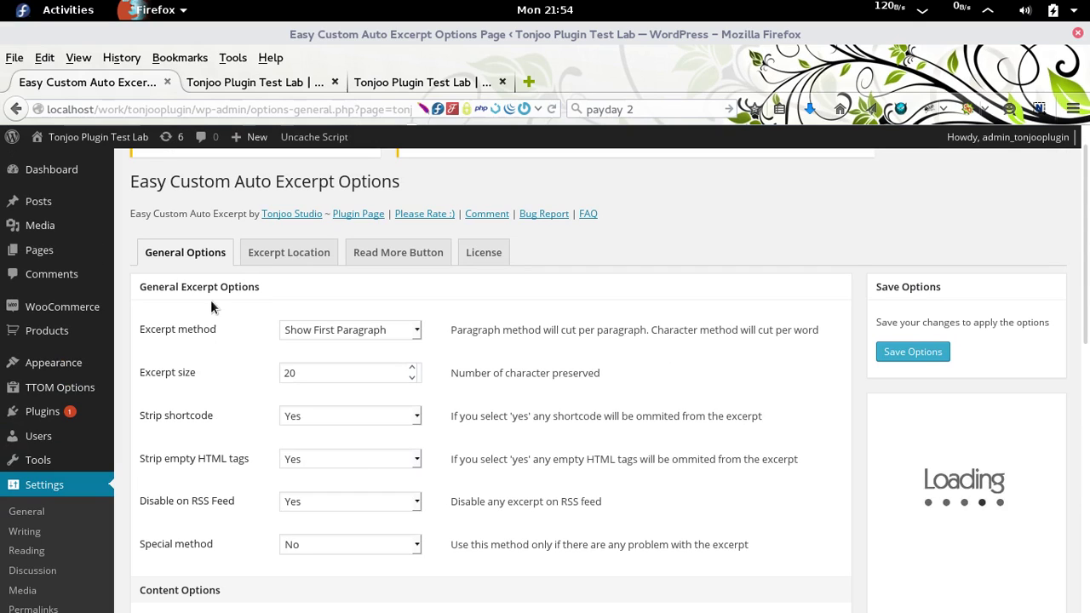
Choose Show First Paragraph as the excerpt method and save the options.
left_click(188, 325)
left_click_drag(460, 335, 524, 337)
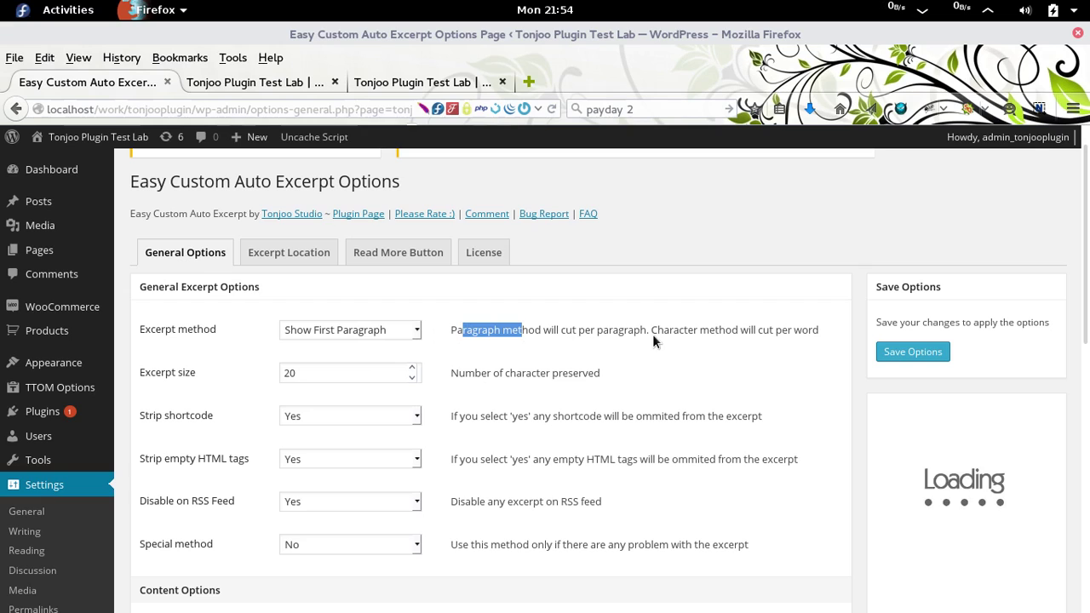
left_click_drag(647, 330, 781, 338)
left_click(826, 332)
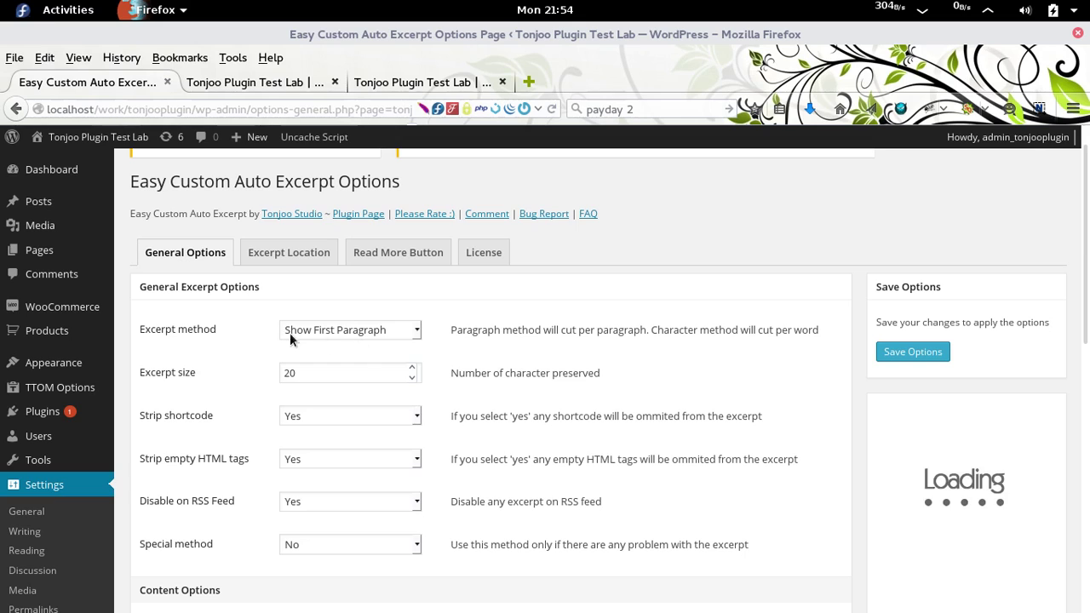
left_click(382, 330)
left_click(343, 377)
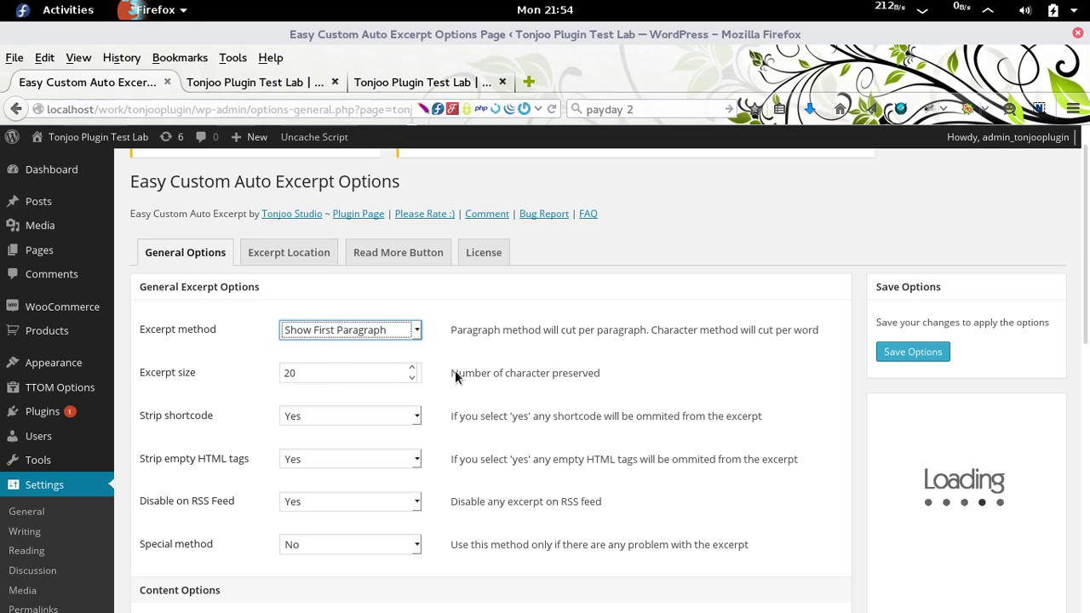
left_click(903, 351)
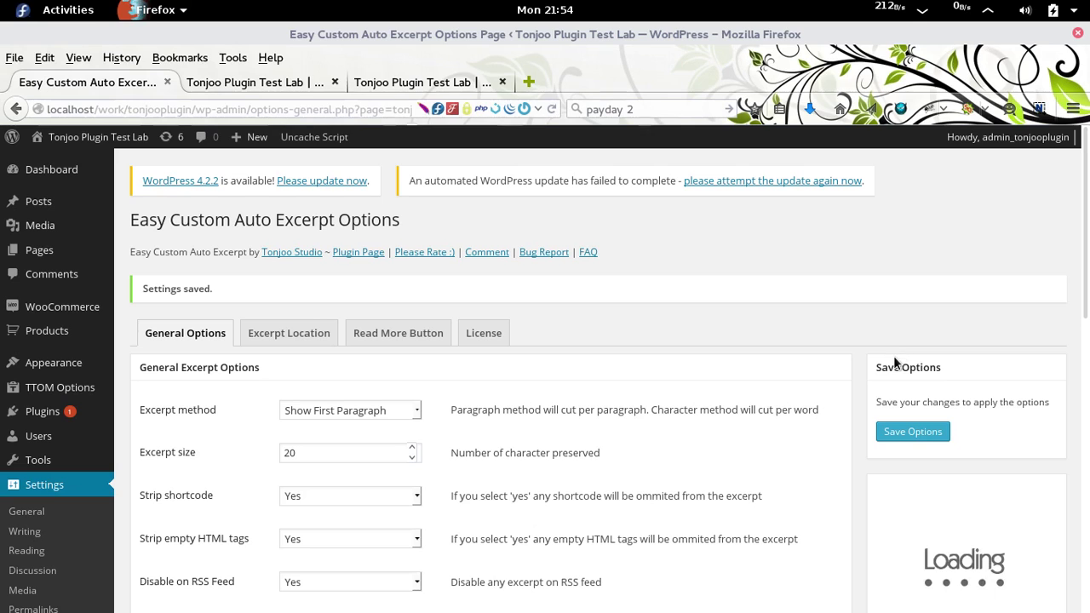
Reload the site's front page and examine the excerpt of the Hello world! post.
left_click(444, 82)
scroll(684, 417, "down", 4)
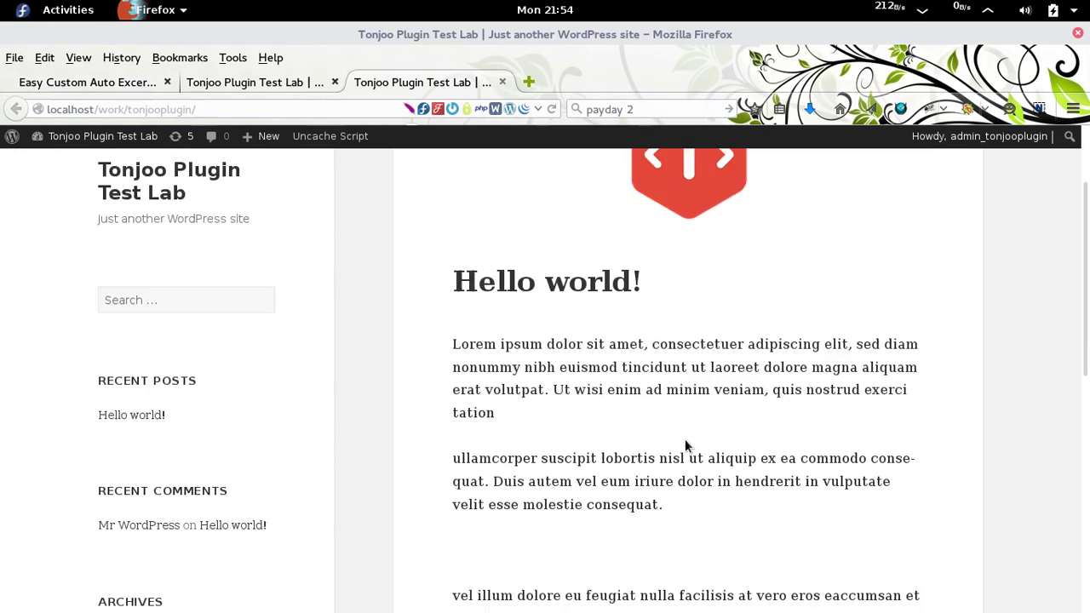
scroll(685, 448, "up", 5)
left_click(552, 110)
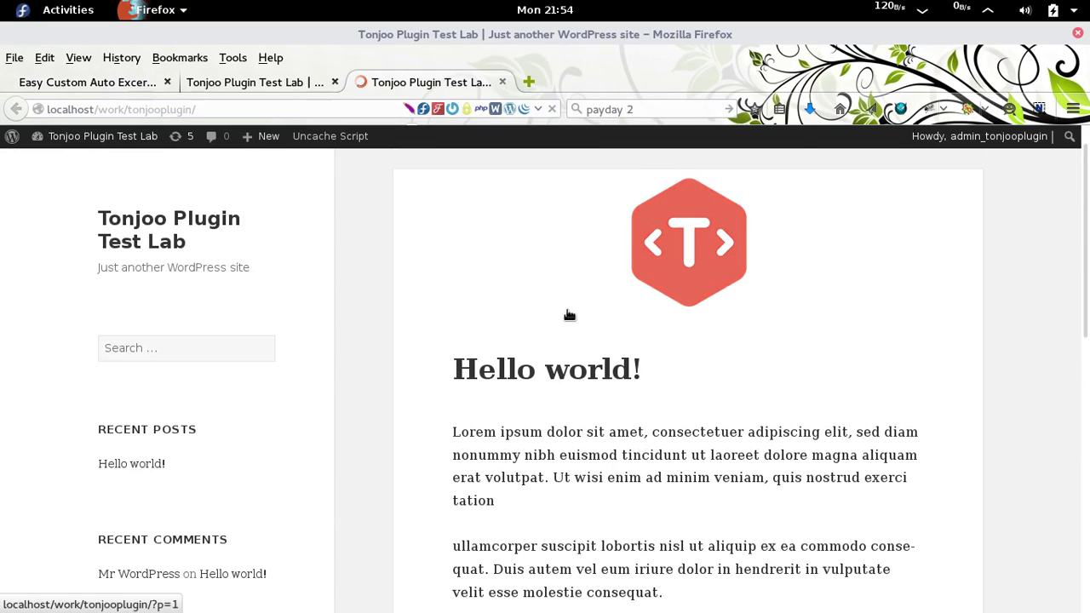
left_click_drag(711, 545, 446, 397)
left_click(454, 400)
scroll(455, 400, "down", 2)
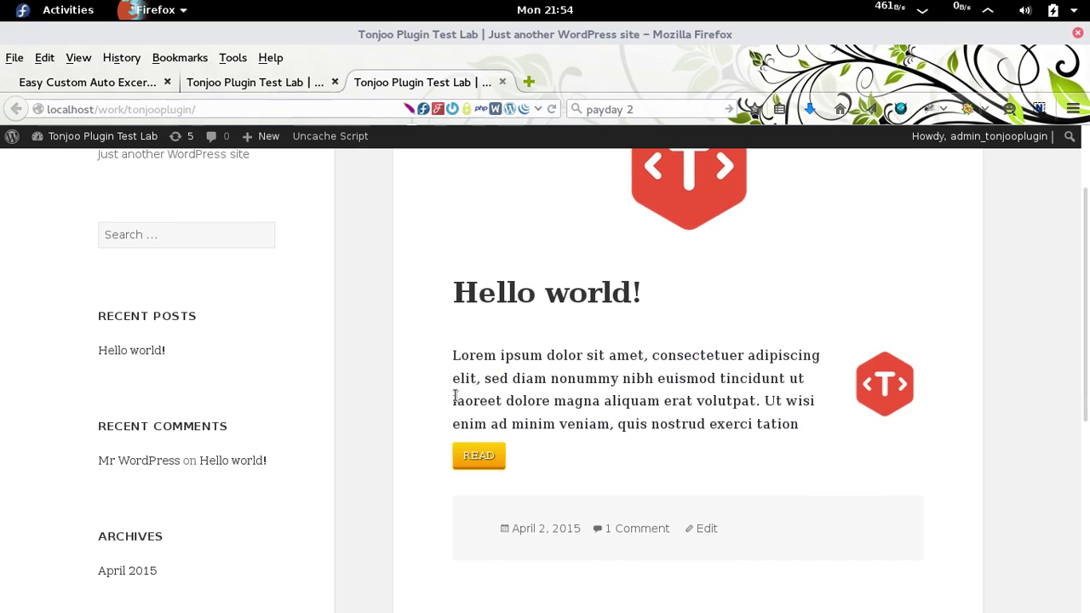
left_click_drag(453, 354, 773, 447)
left_click(780, 441)
Compare the saved excerpt method with the excerpt text and READ button of the Hello world! post.
left_click(121, 83)
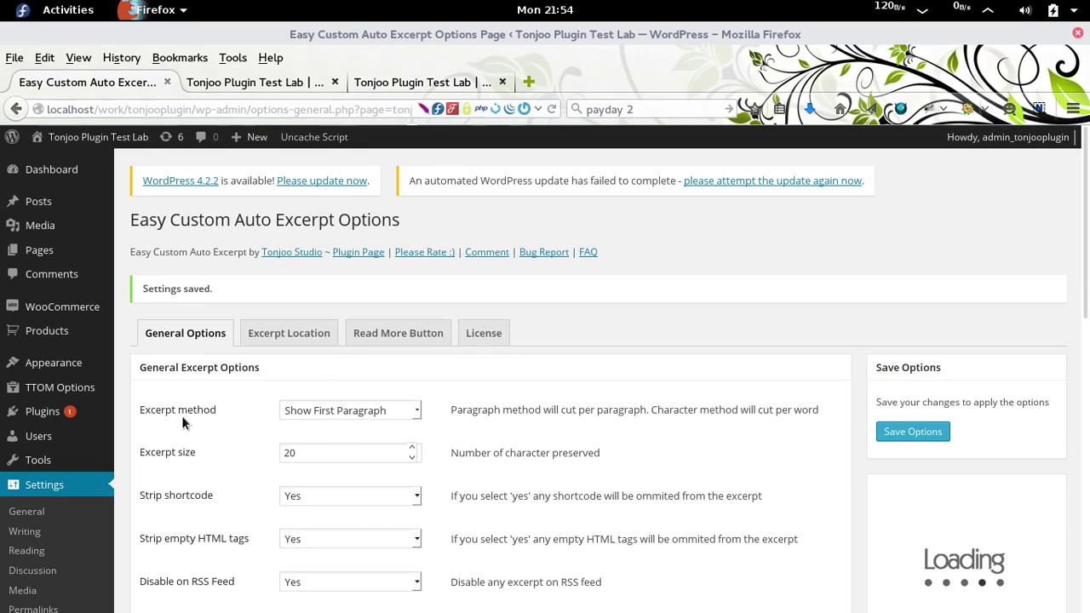
left_click(422, 83)
left_click_drag(444, 351, 798, 437)
left_click(811, 430)
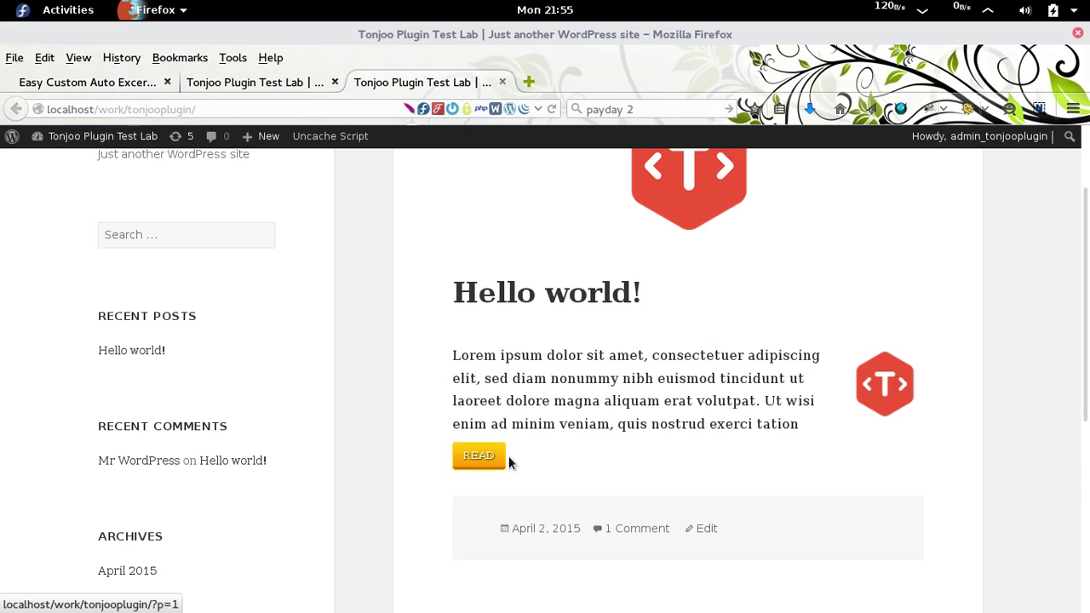
scroll(609, 460, "down", 3)
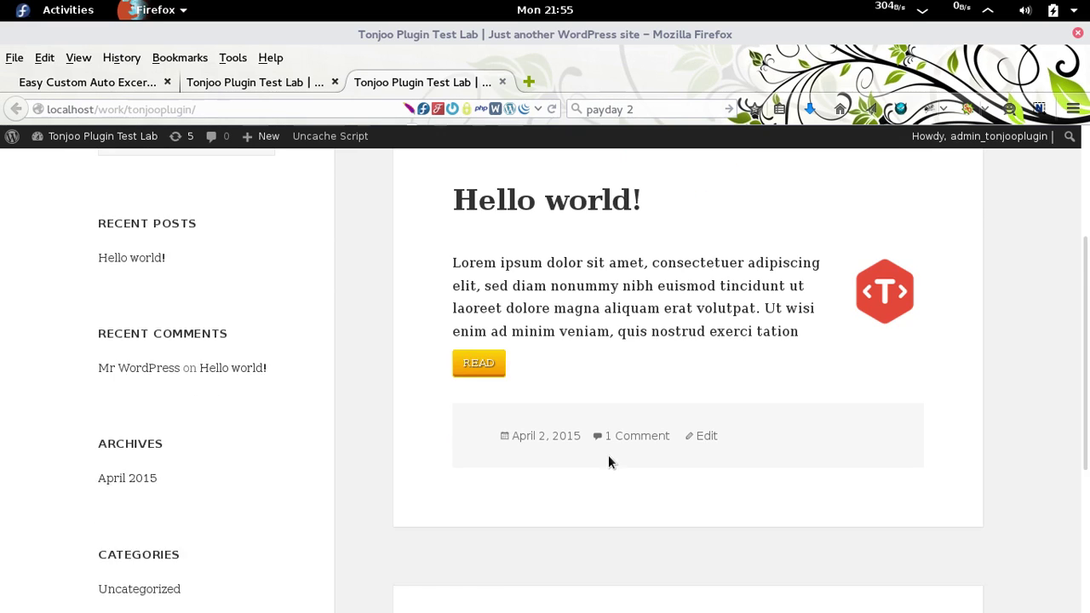
scroll(609, 460, "up", 2)
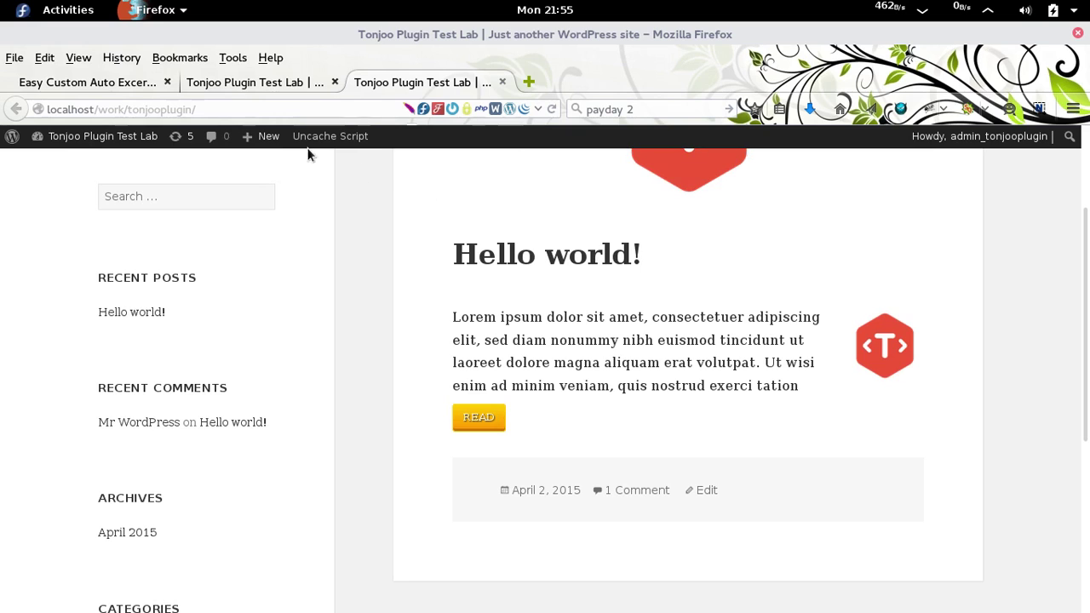
Return to the Easy Custom Auto Excerpt options and set the excerpt method to Character.
left_click(109, 80)
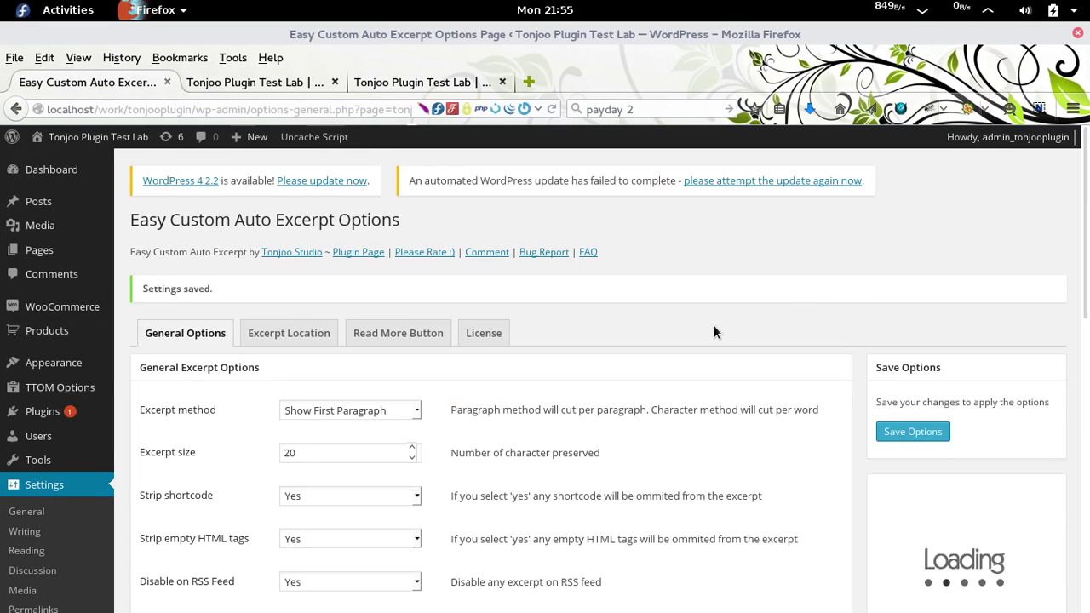
scroll(702, 314, "down", 2)
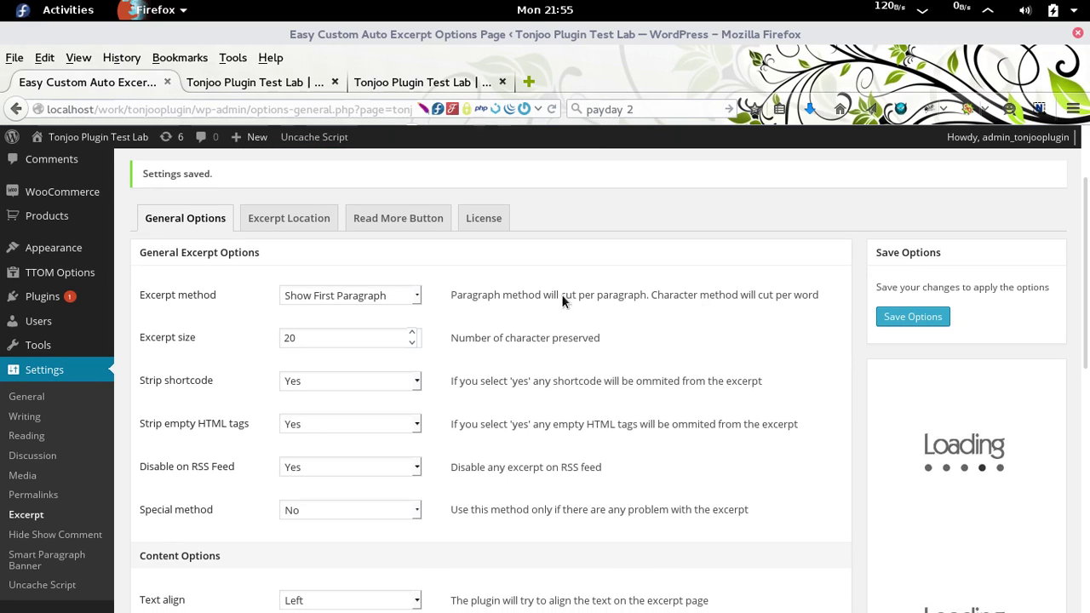
left_click(397, 294)
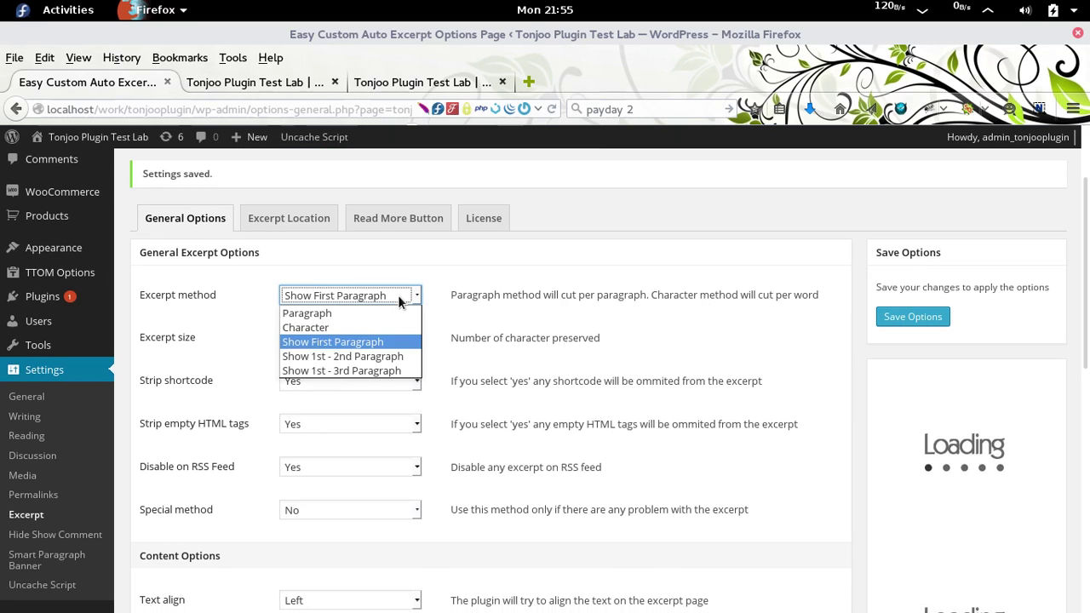
left_click(364, 328)
left_click(648, 337)
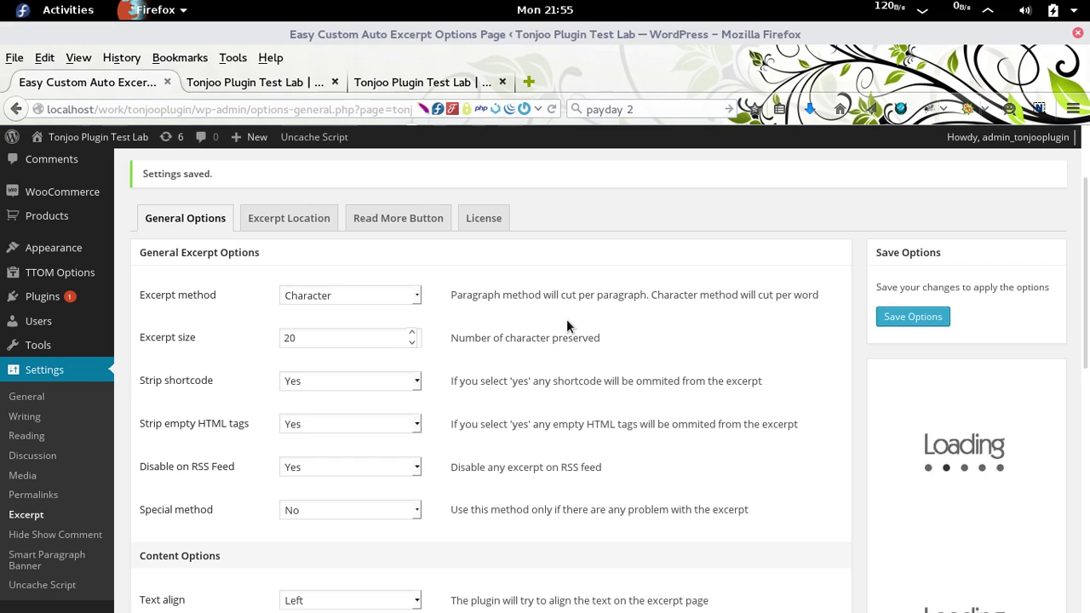
Set the excerpt size to 50 and save the options.
left_click_drag(155, 337, 139, 336)
left_click(139, 335)
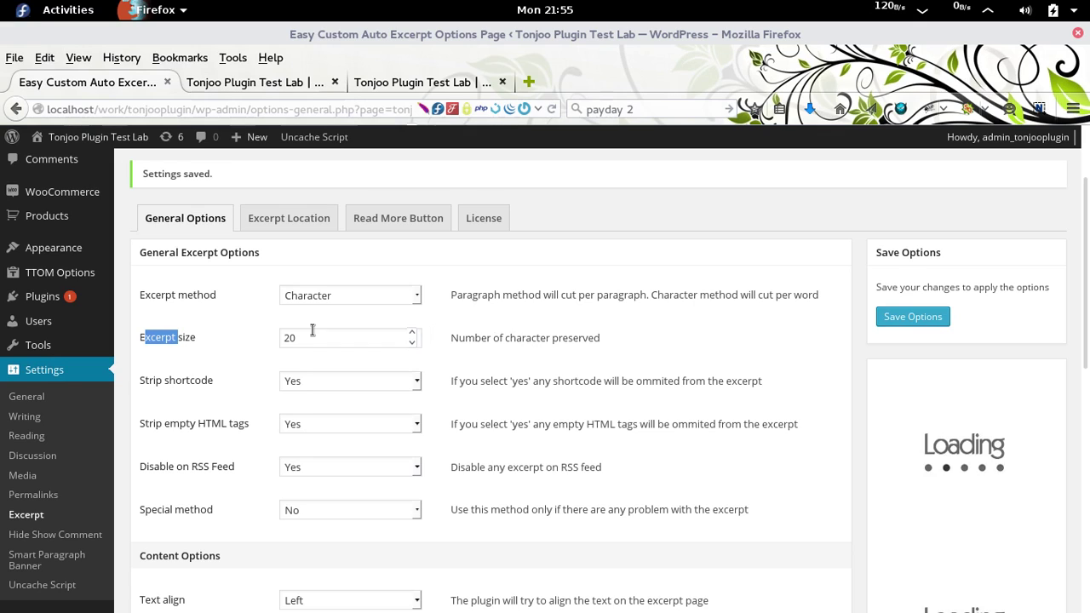
left_click(428, 326)
left_click_drag(389, 344, 230, 324)
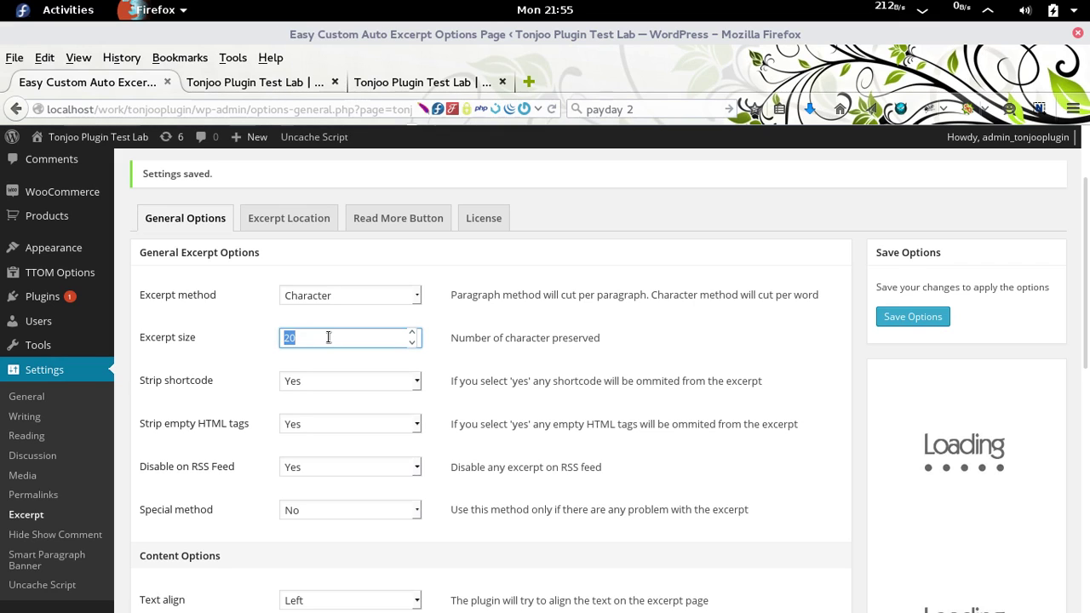
type("5")
left_click(626, 298)
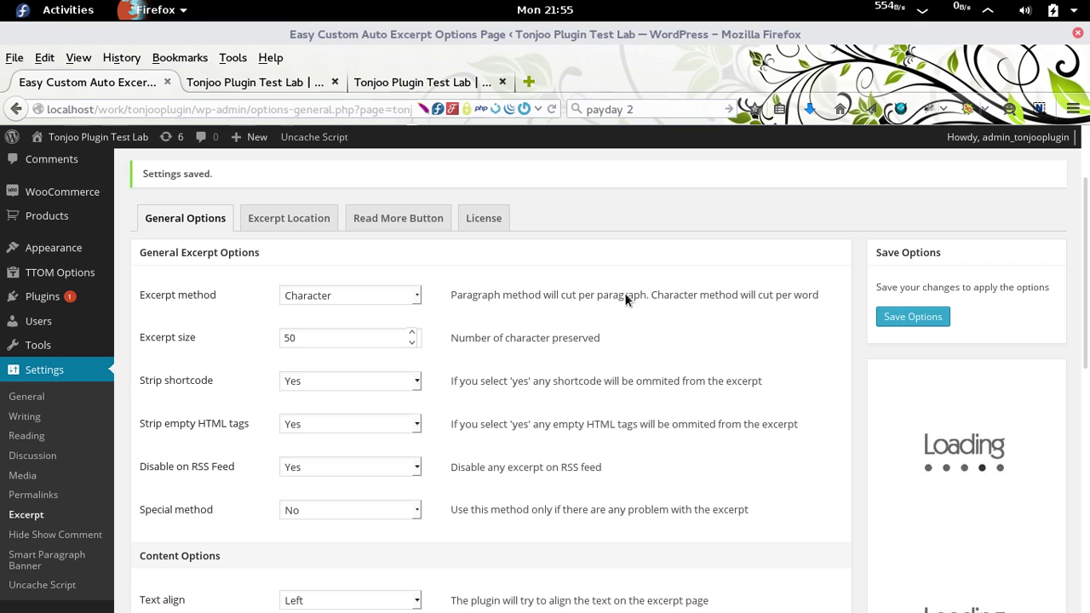
left_click(887, 320)
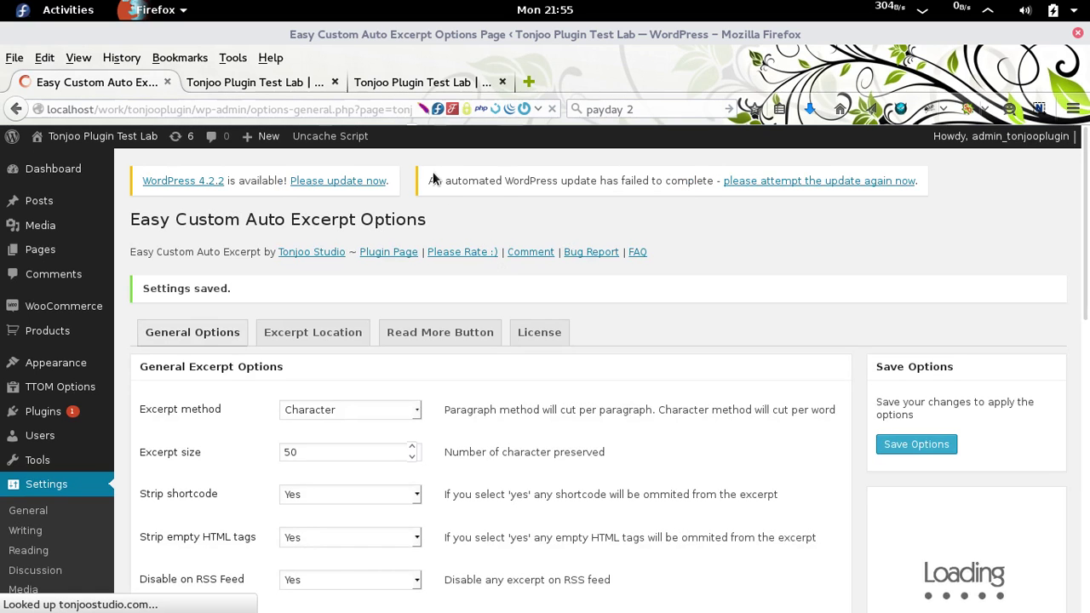
Reload the front page and check the length of the Hello world! excerpt cut by character.
left_click(420, 83)
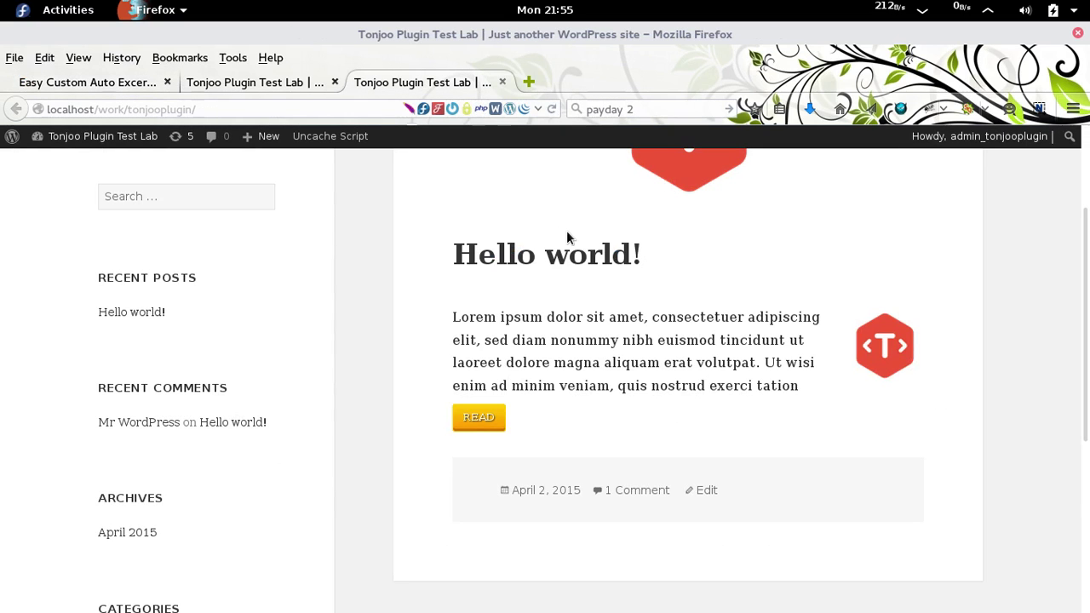
left_click(552, 109)
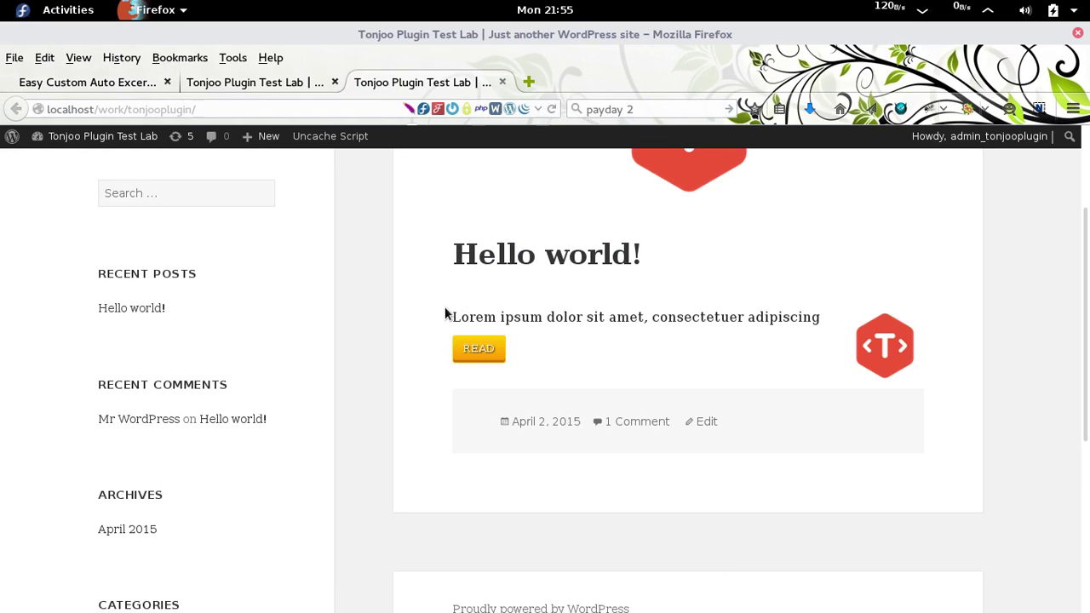
left_click_drag(449, 318, 681, 344)
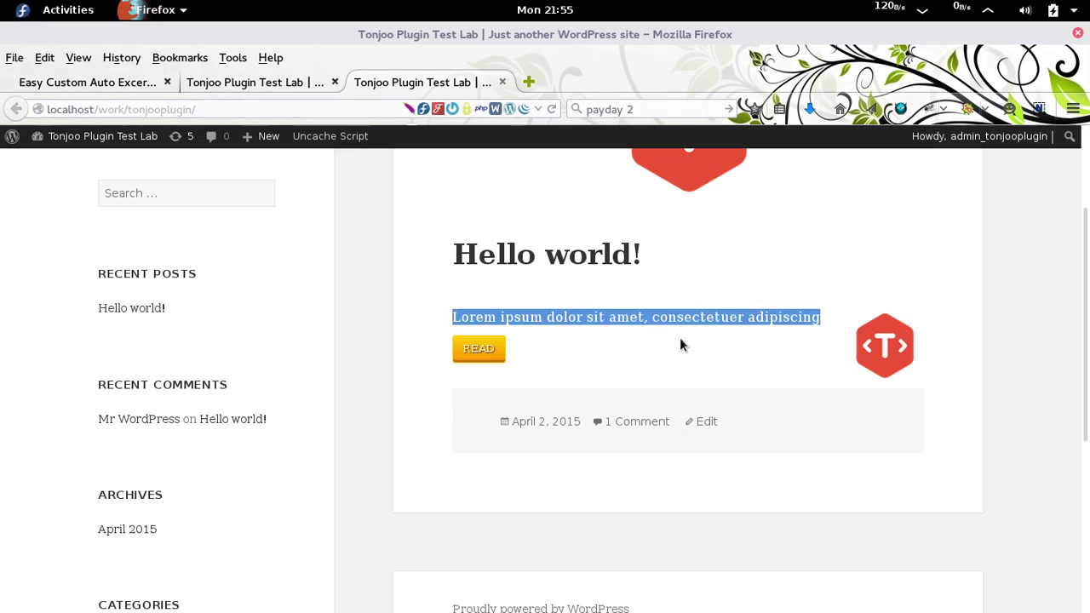
left_click(822, 318)
left_click_drag(821, 318, 498, 317)
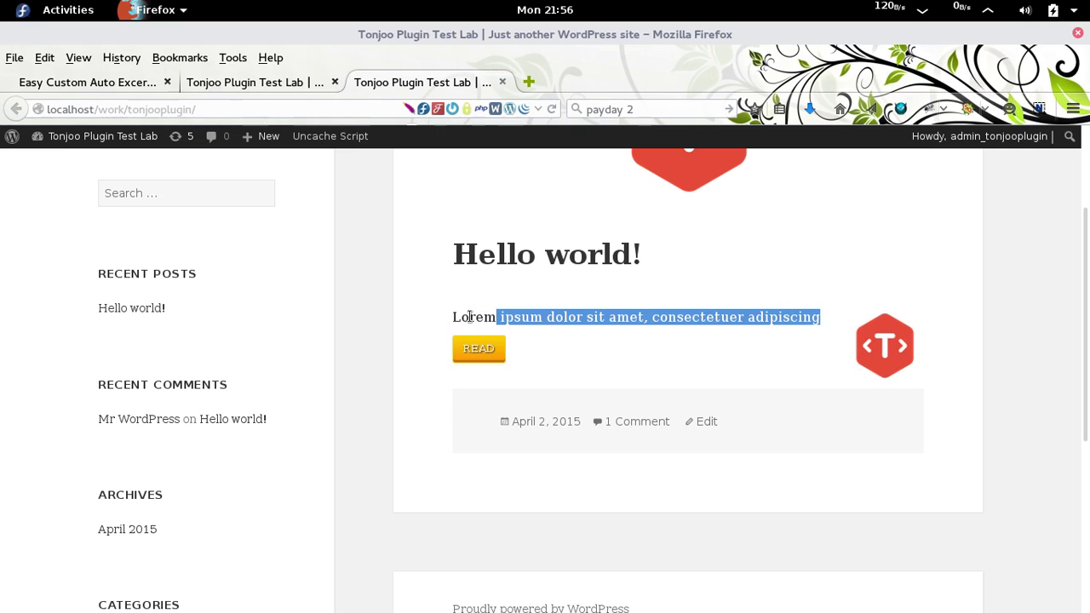
left_click(466, 316)
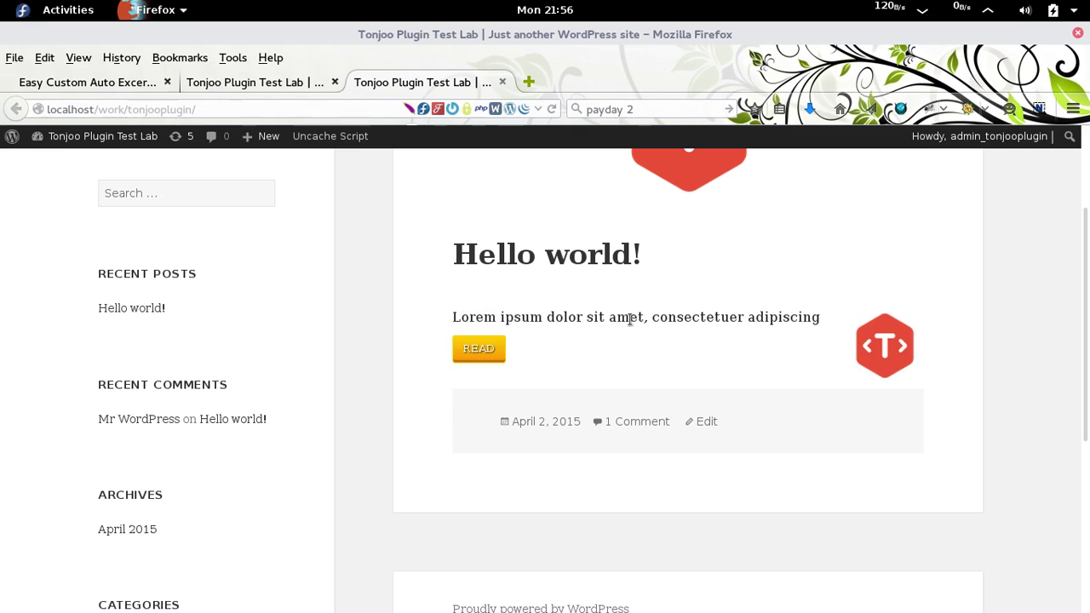
Go back to the Easy Custom Auto Excerpt options and review the general excerpt options.
left_click(120, 85)
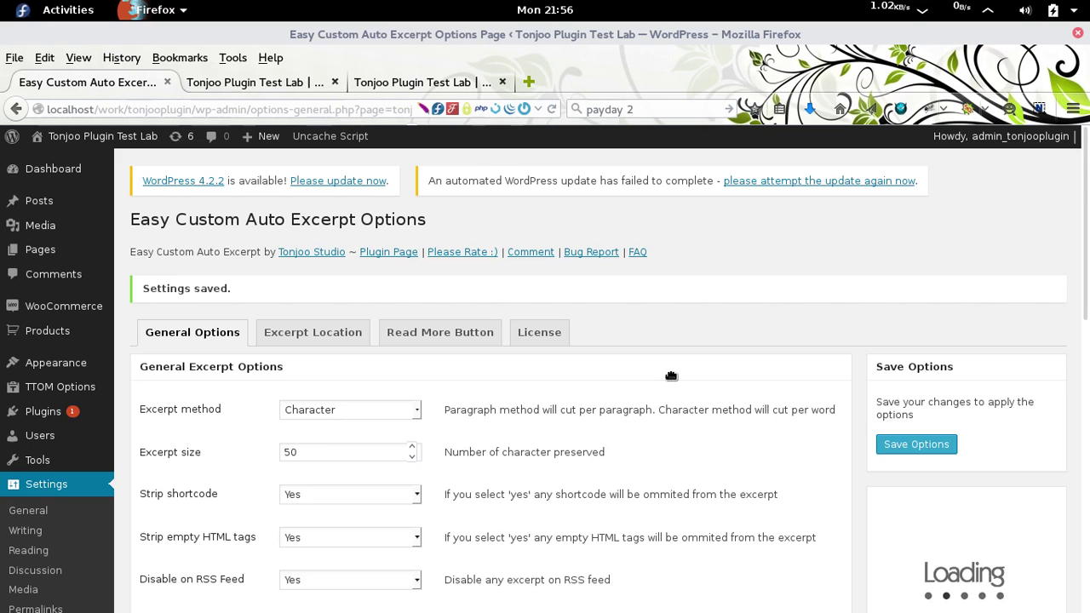
scroll(671, 373, "down", 3)
scroll(671, 373, "up", 2)
scroll(418, 311, "up", 3)
scroll(648, 417, "down", 3)
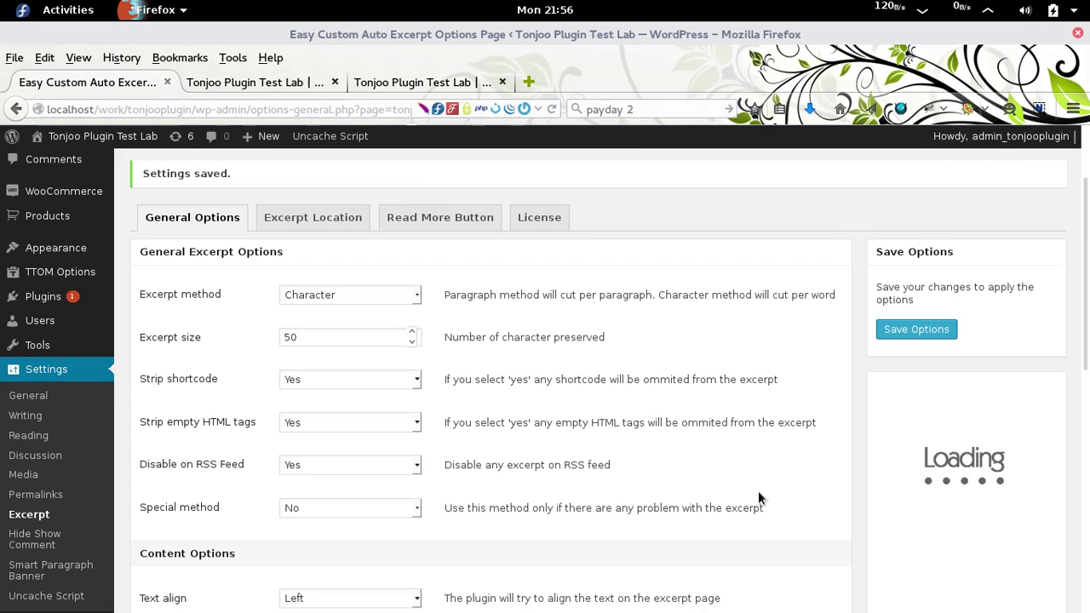
Review the Content Options and Display Image Options, including image position, width and margins, in the general excerpt settings.
scroll(579, 394, "down", 6)
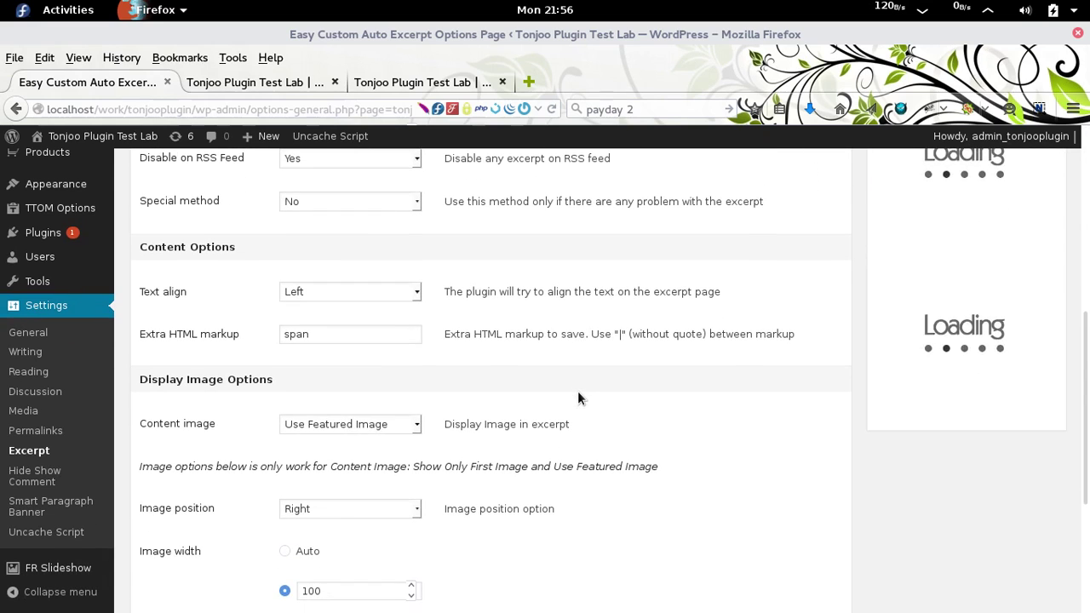
scroll(577, 399, "up", 1)
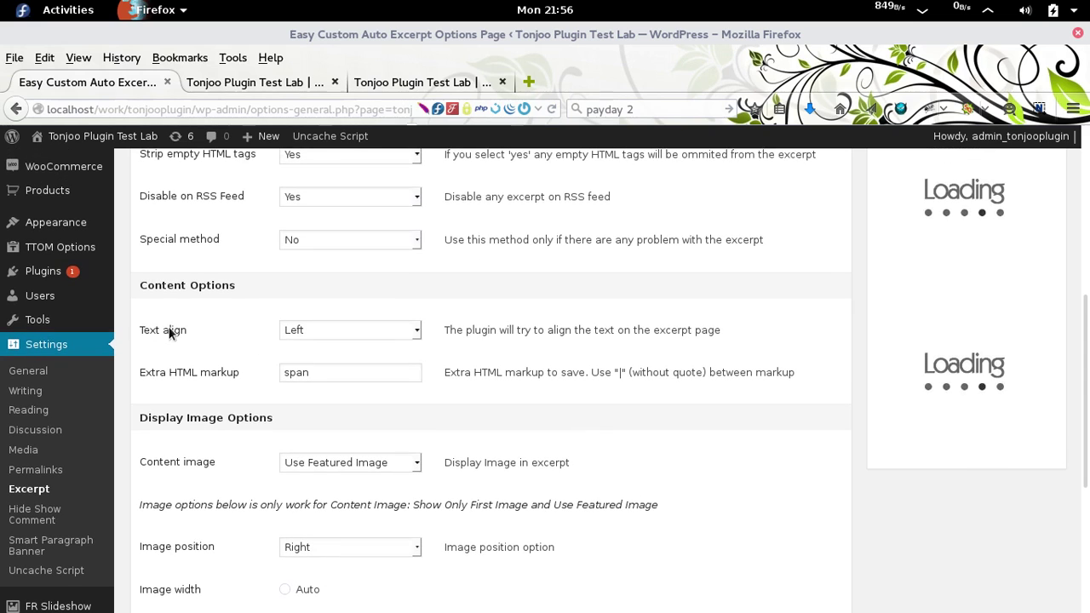
scroll(214, 469, "down", 1)
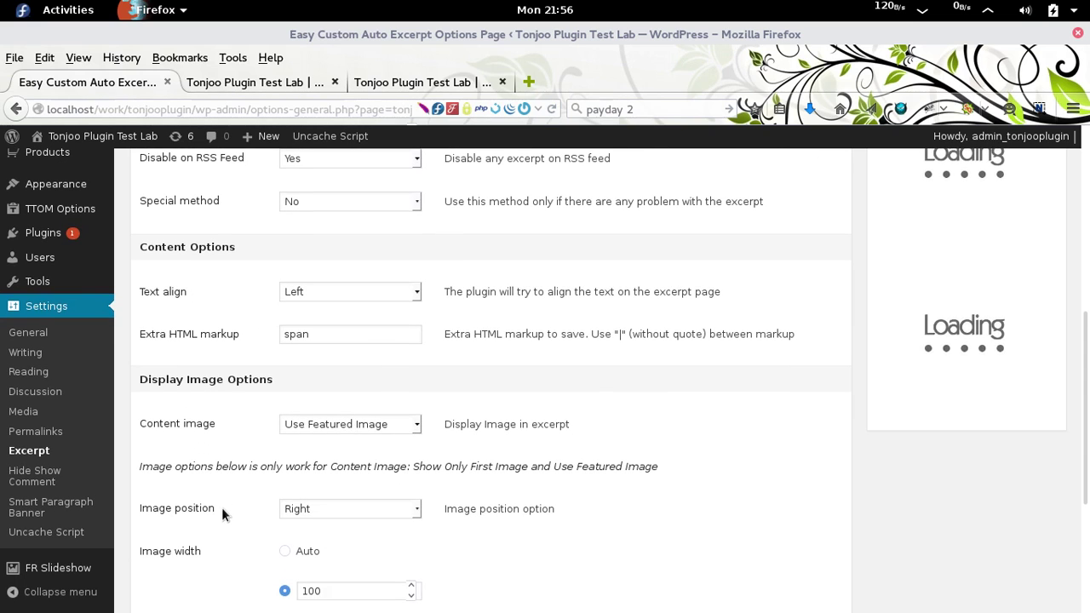
scroll(221, 516, "down", 2)
scroll(213, 520, "down", 6)
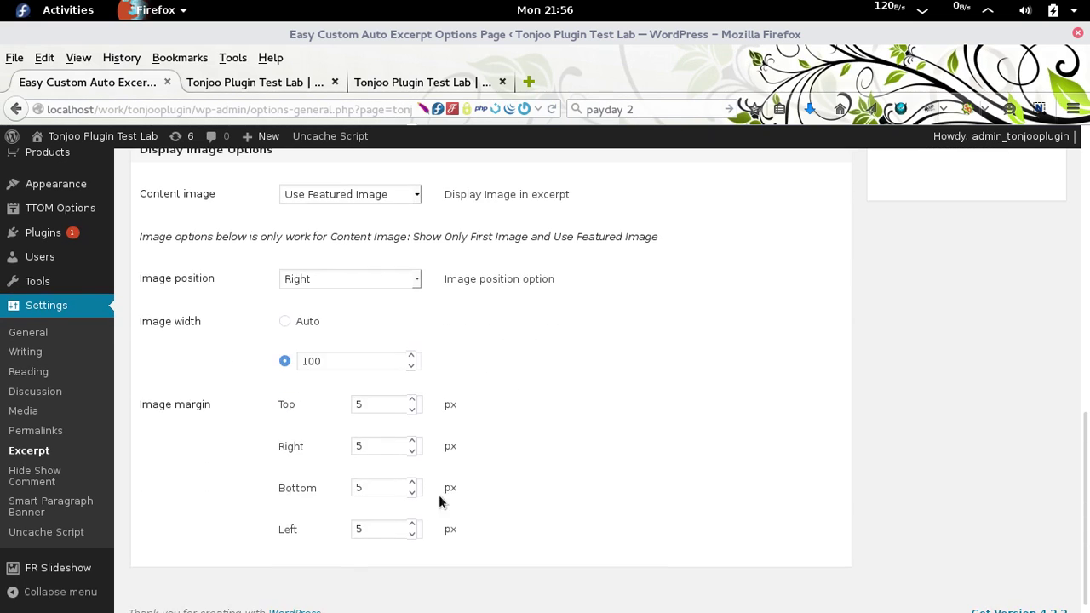
scroll(668, 499, "up", 6)
scroll(669, 502, "up", 3)
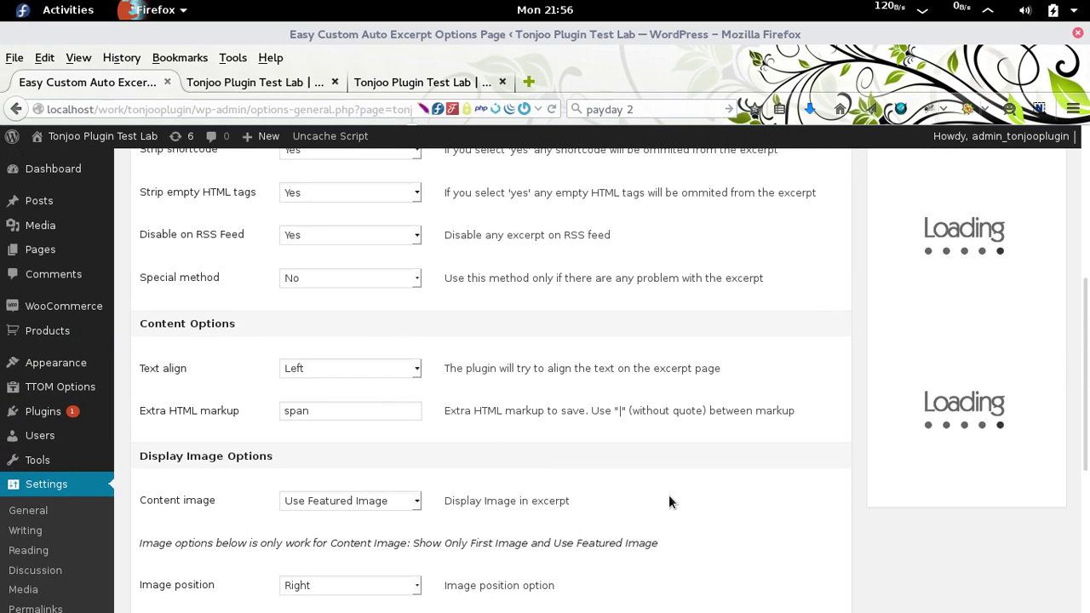
scroll(669, 501, "up", 6)
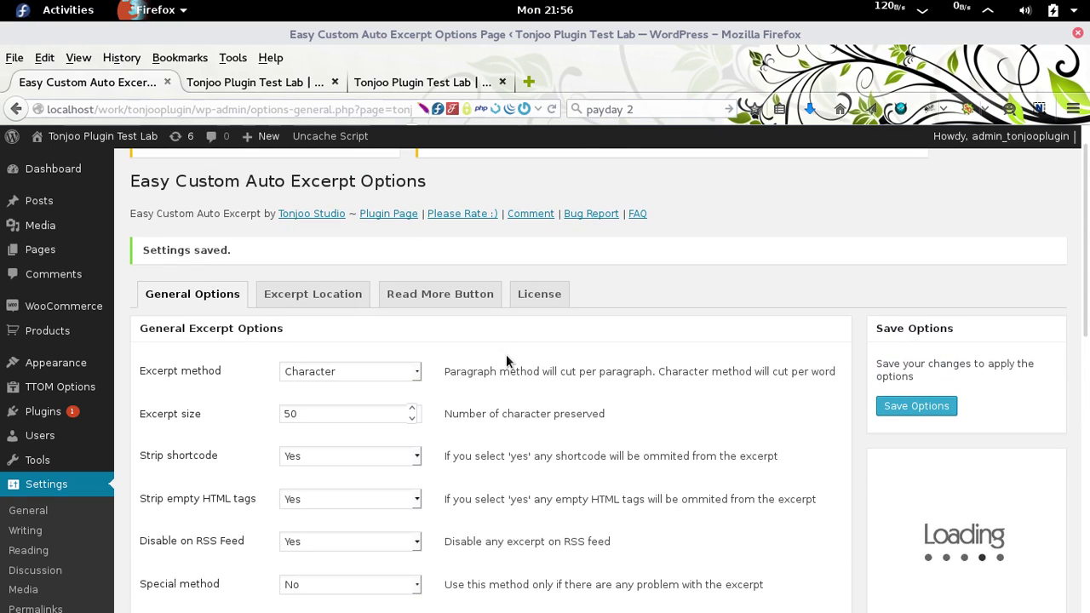
Open the Read More Button settings, set the display option to Normal and read its description.
left_click(434, 295)
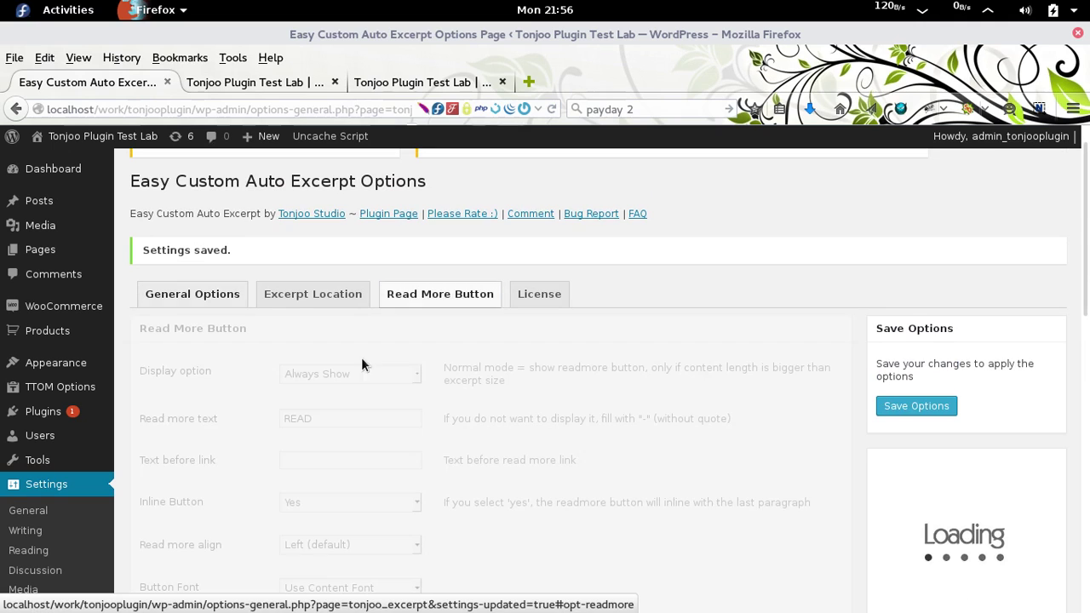
scroll(517, 438, "down", 2)
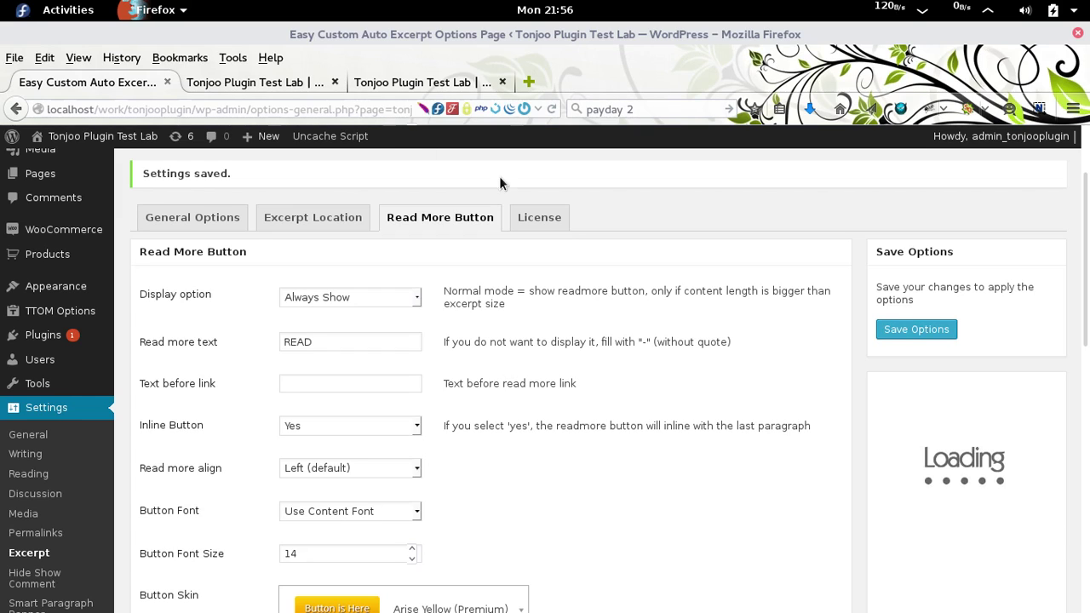
left_click(138, 288)
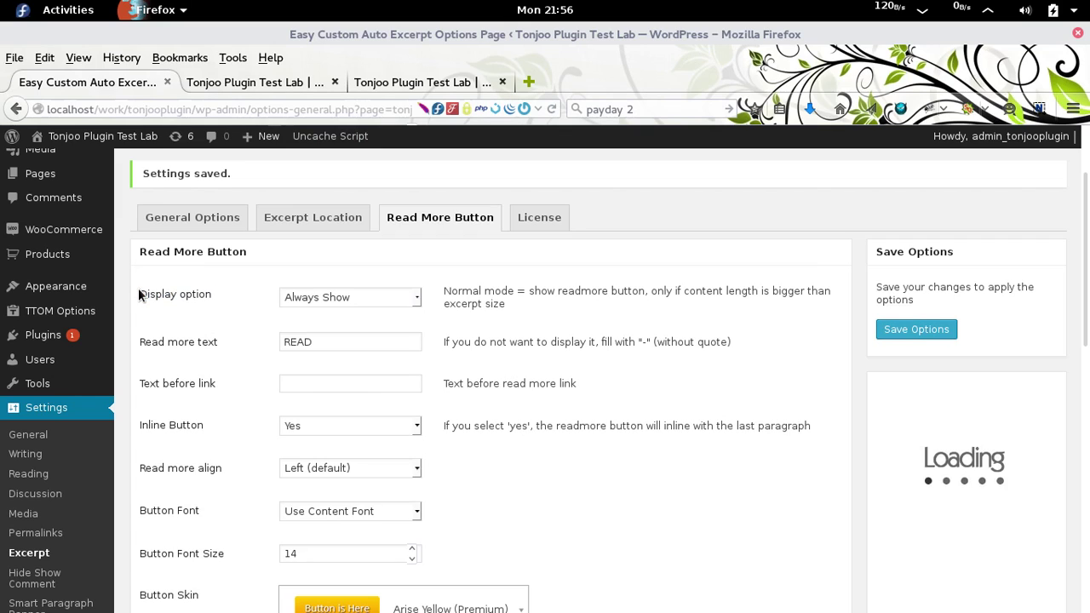
left_click(398, 295)
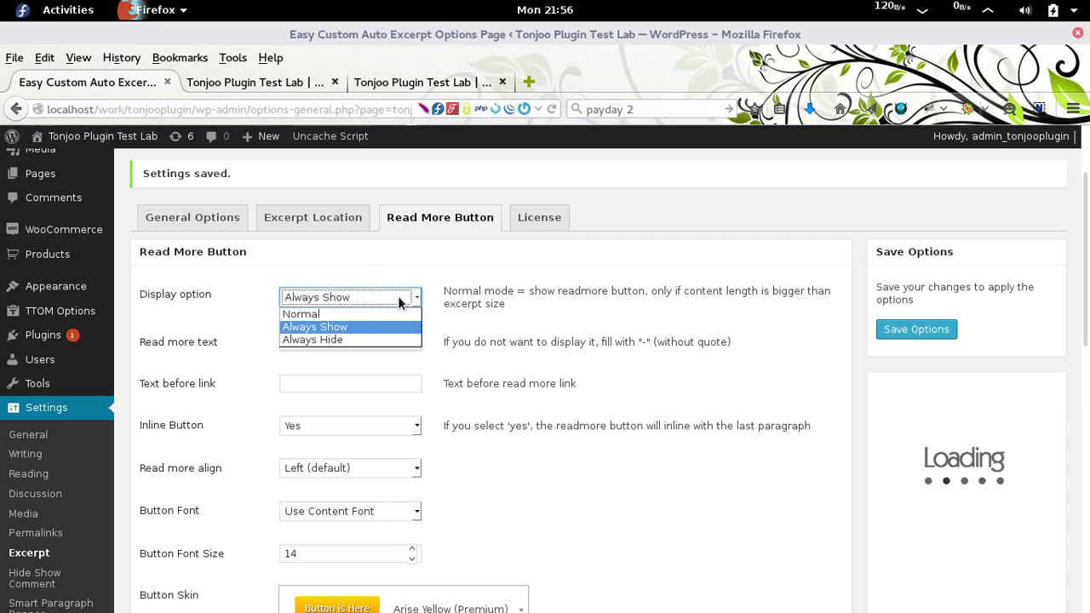
left_click(346, 312)
left_click_drag(444, 295, 490, 297)
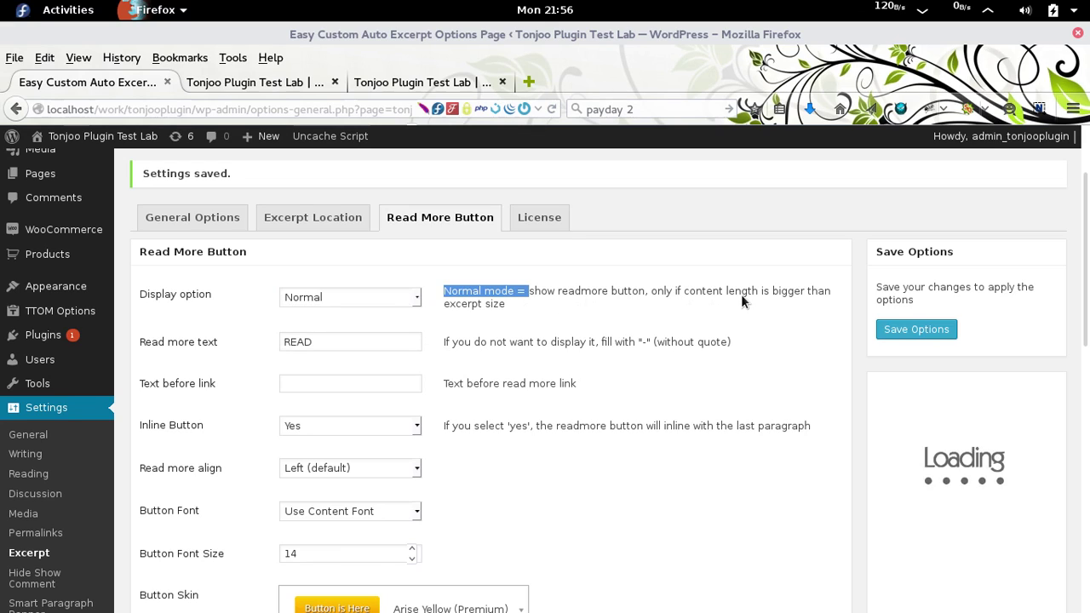
left_click(555, 321)
left_click_drag(554, 314, 499, 317)
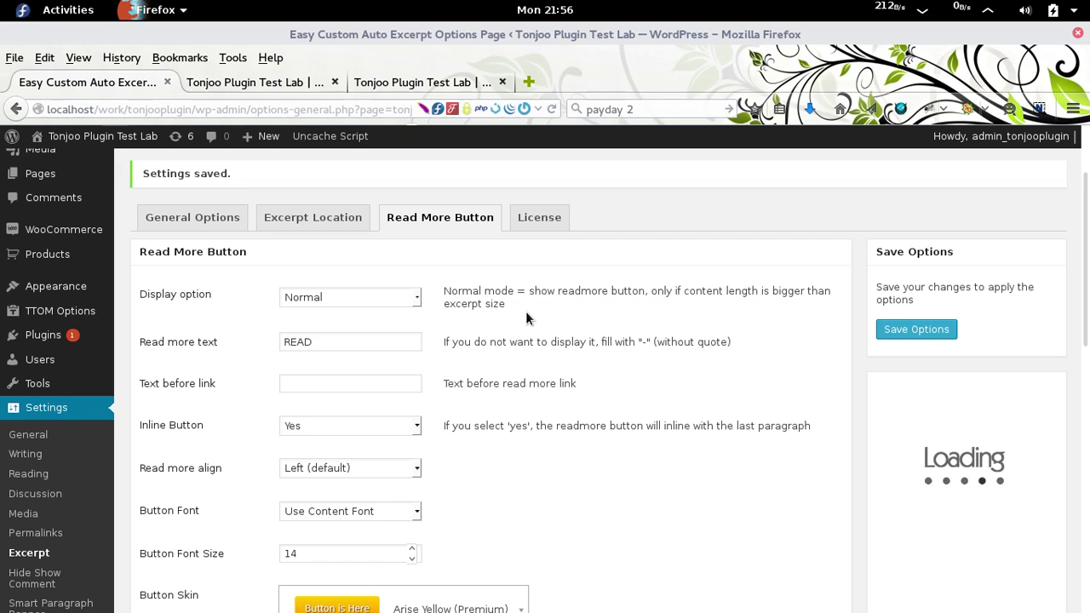
Compare the excerpt size in the general options with the Normal mode description in the Read More Button settings.
left_click(193, 218)
left_click_drag(201, 338, 191, 339)
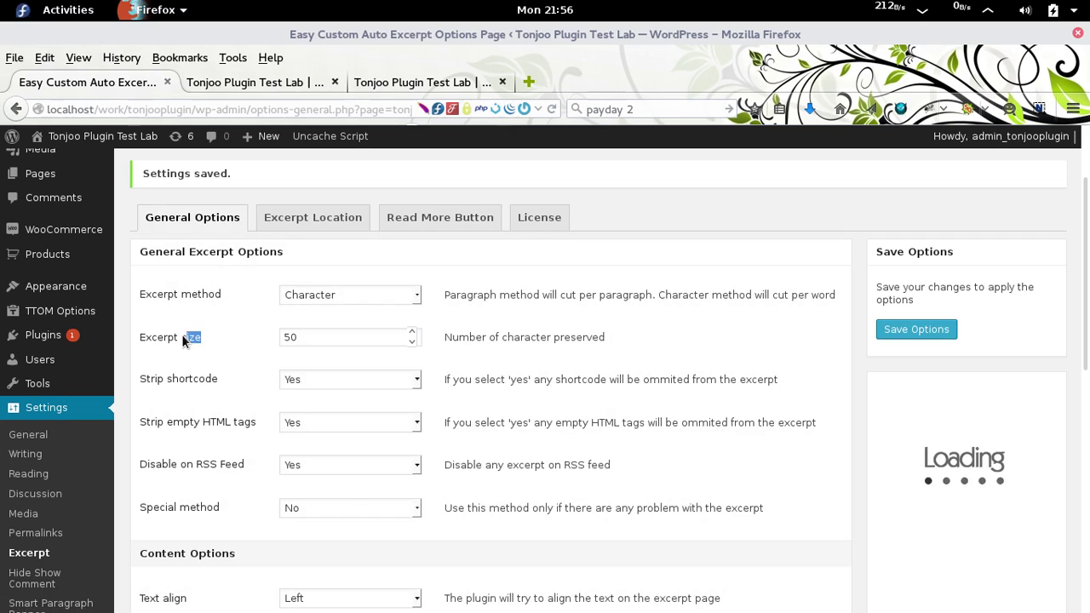
left_click(143, 338)
left_click(438, 217)
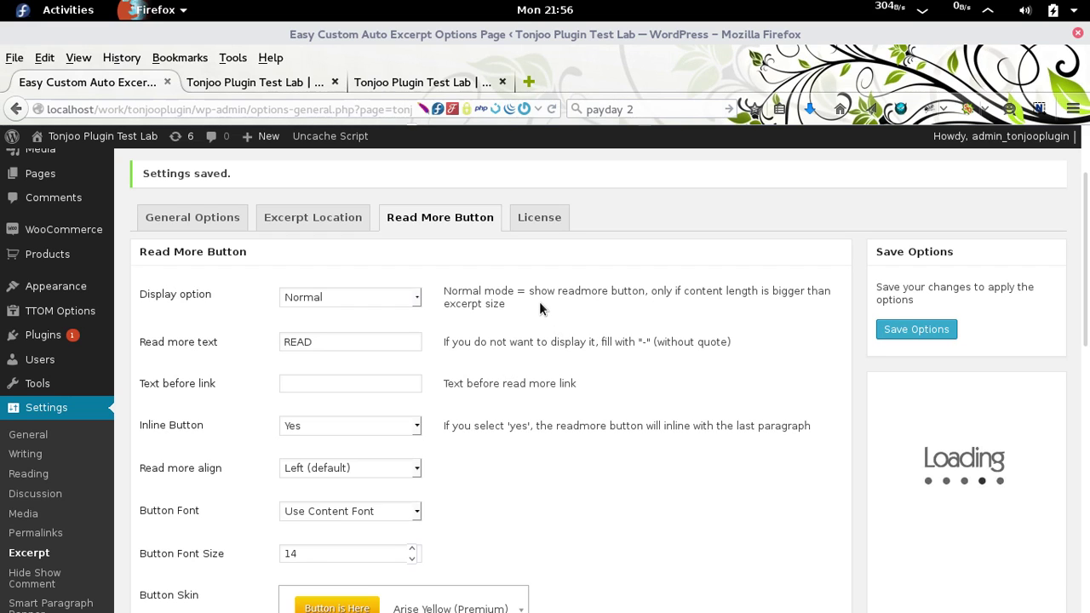
left_click(185, 221)
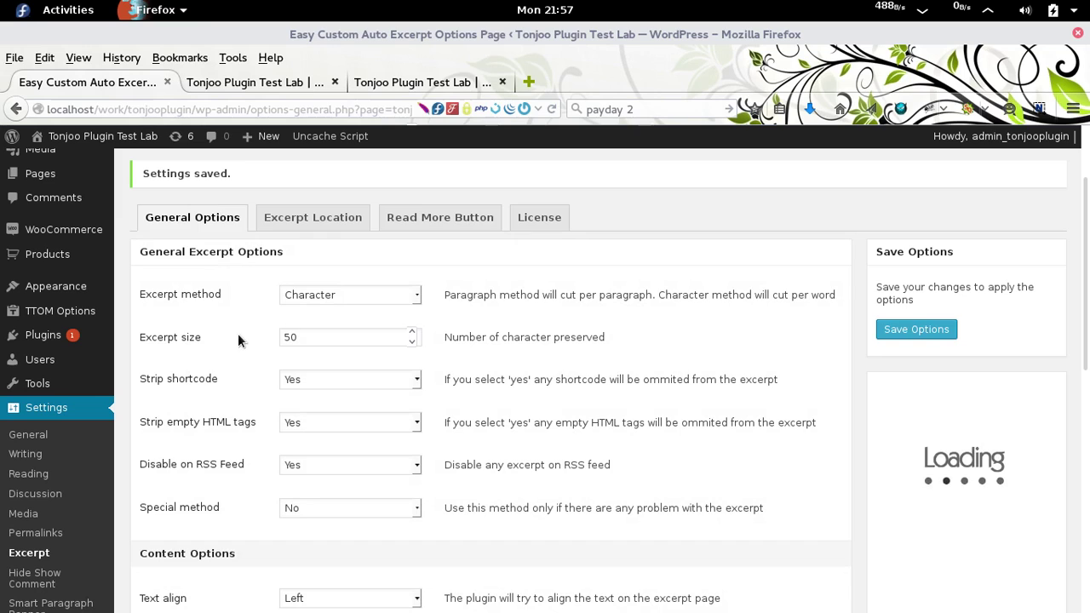
left_click_drag(342, 338, 281, 337)
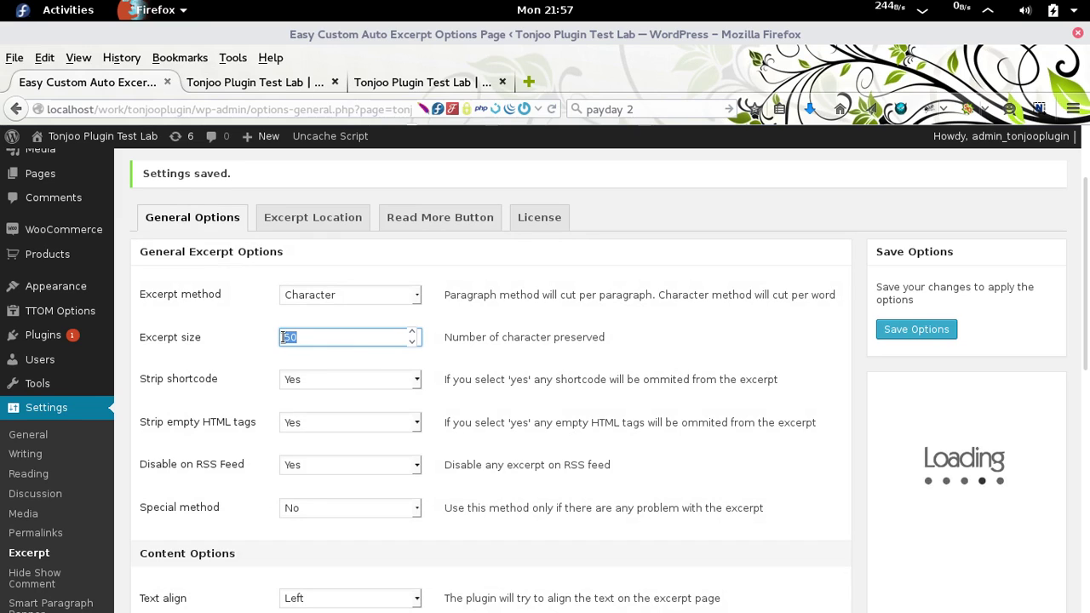
Set the read more button's display option to Always Show and look back at the excerpt size in the general options.
left_click(440, 217)
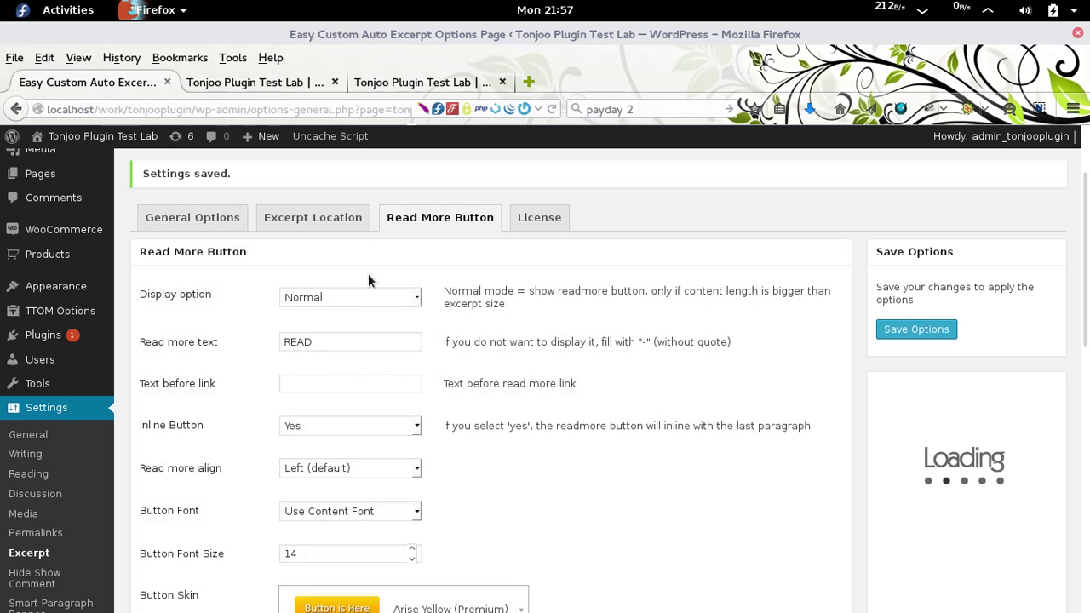
left_click(368, 302)
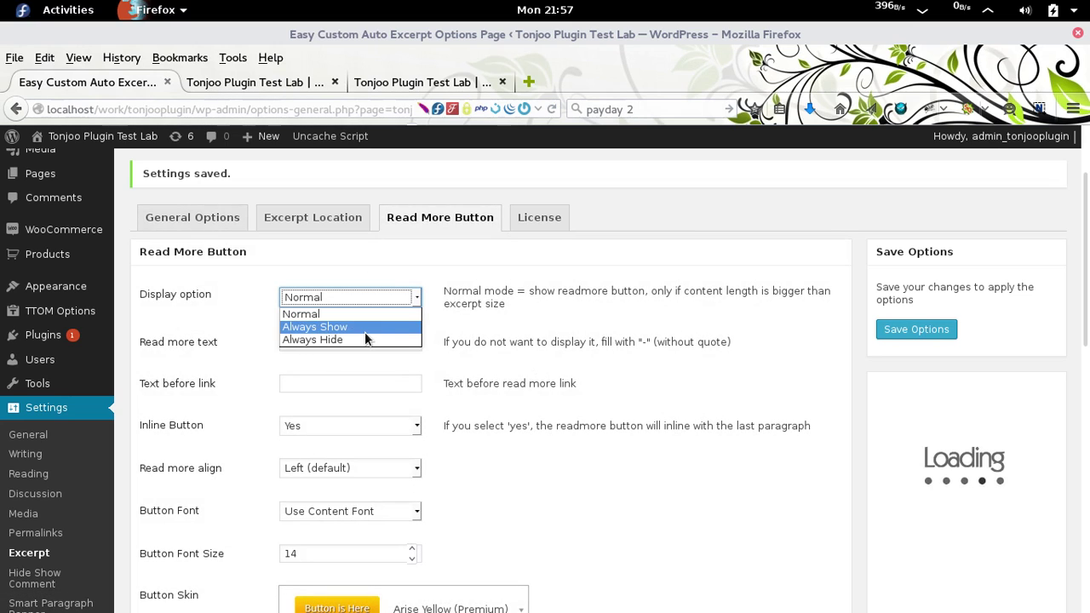
left_click(368, 327)
left_click_drag(444, 290, 502, 304)
left_click(503, 304)
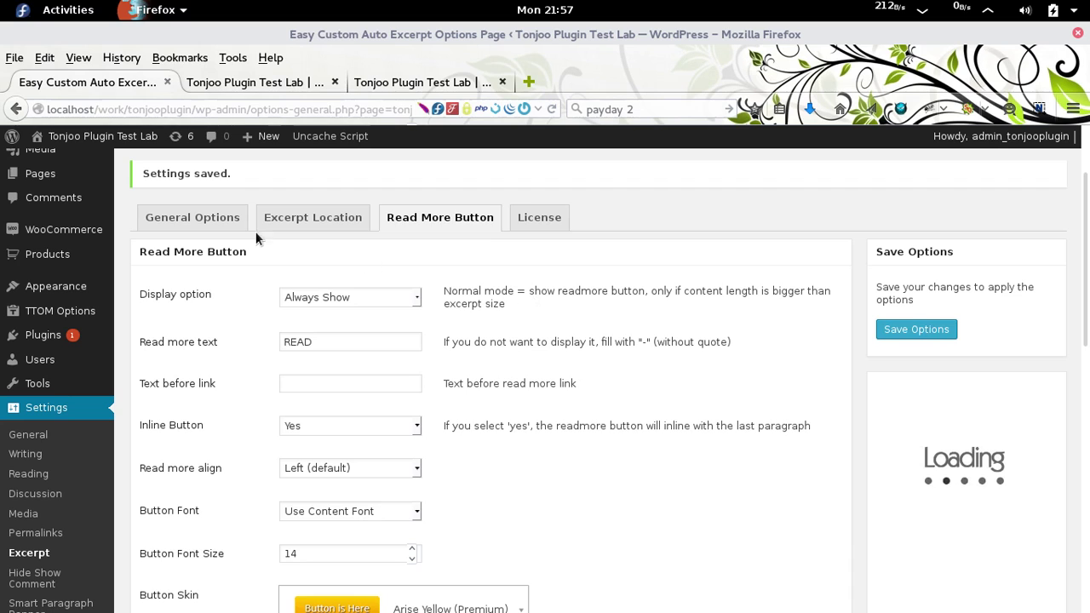
left_click(223, 223)
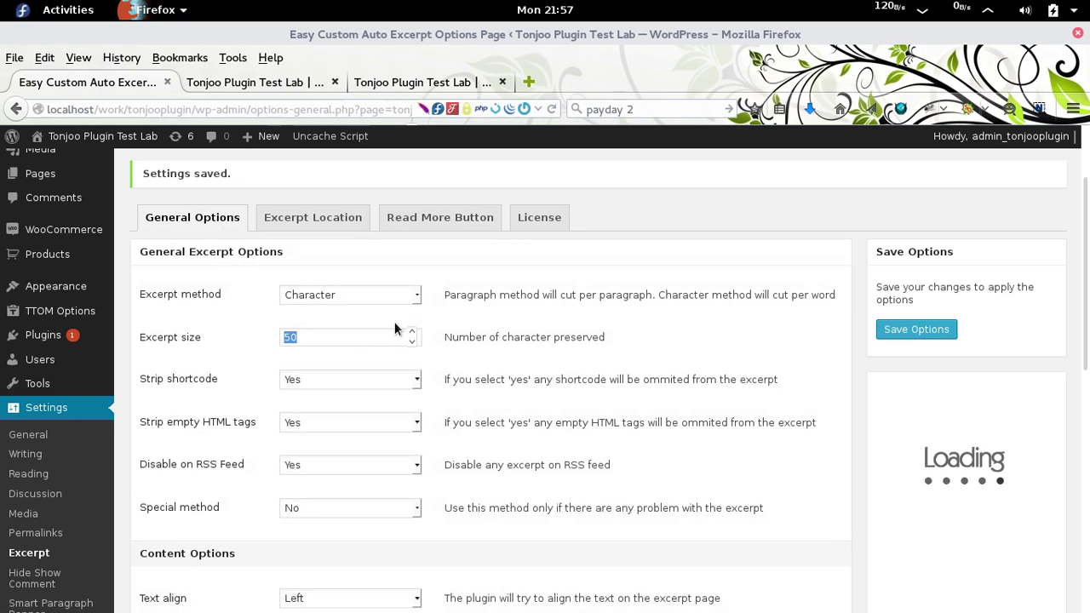
Return to the Read More Button settings and change the read more text to READ MORE.
left_click(439, 218)
scroll(650, 367, "down", 2)
scroll(650, 413, "down", 1)
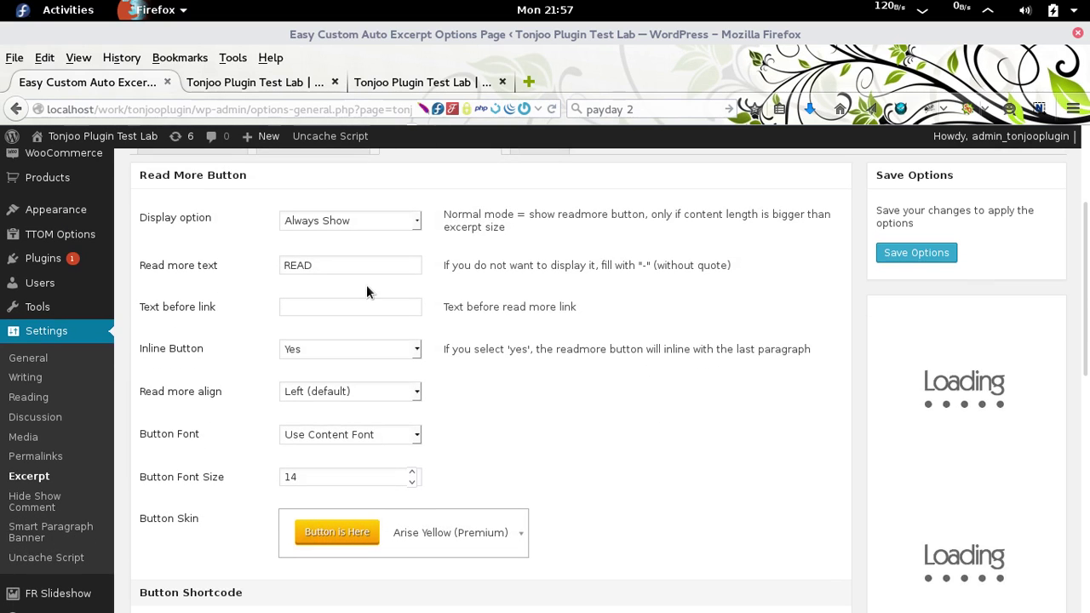
left_click_drag(360, 266, 280, 264)
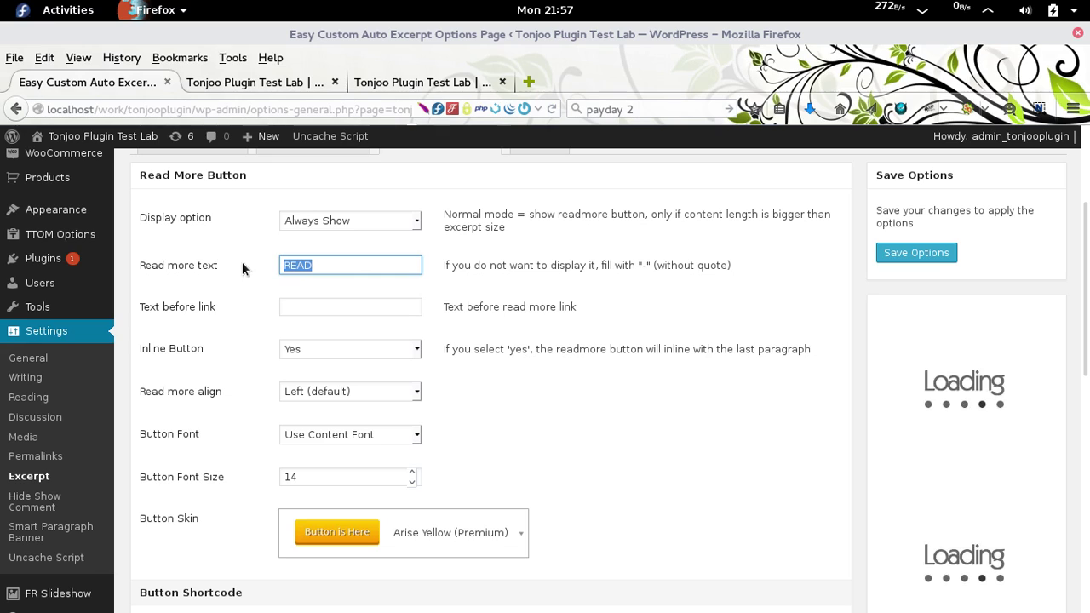
left_click_drag(175, 268, 144, 264)
left_click(220, 267)
left_click(340, 276)
left_click(331, 265)
key("Down")
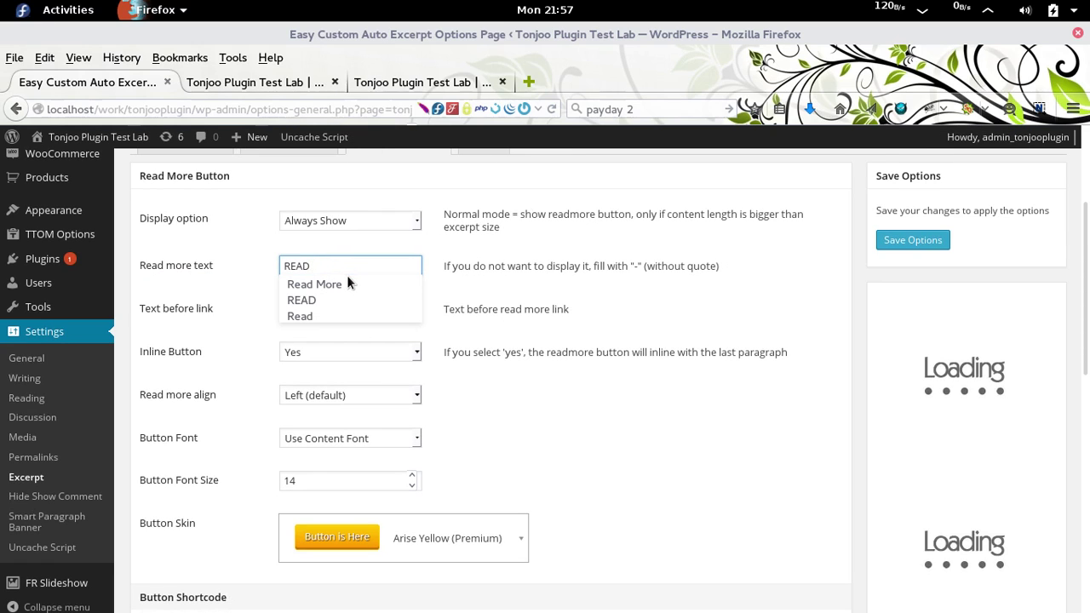
type("MORE")
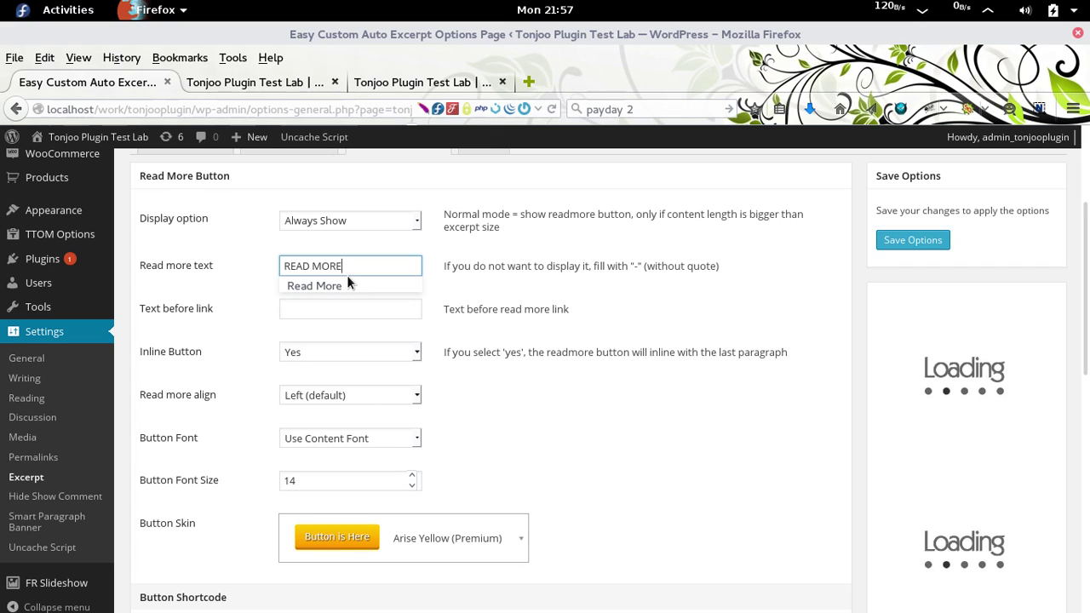
left_click(588, 314)
Check the new button text in the Read More Live Preview and return to the button settings.
scroll(583, 275, "down", 1)
scroll(583, 275, "down", 4)
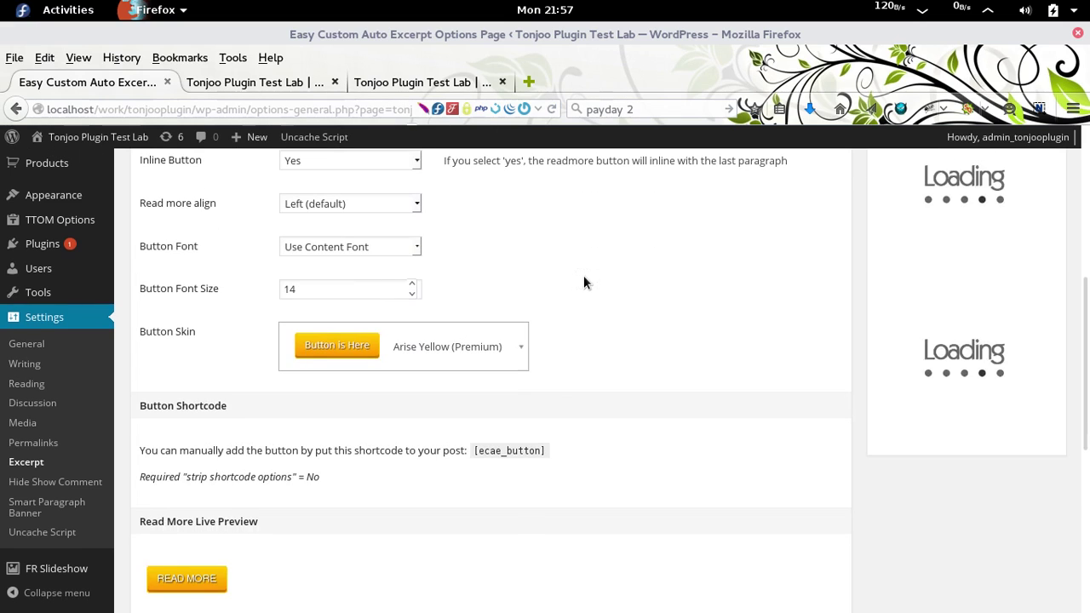
scroll(577, 273, "down", 3)
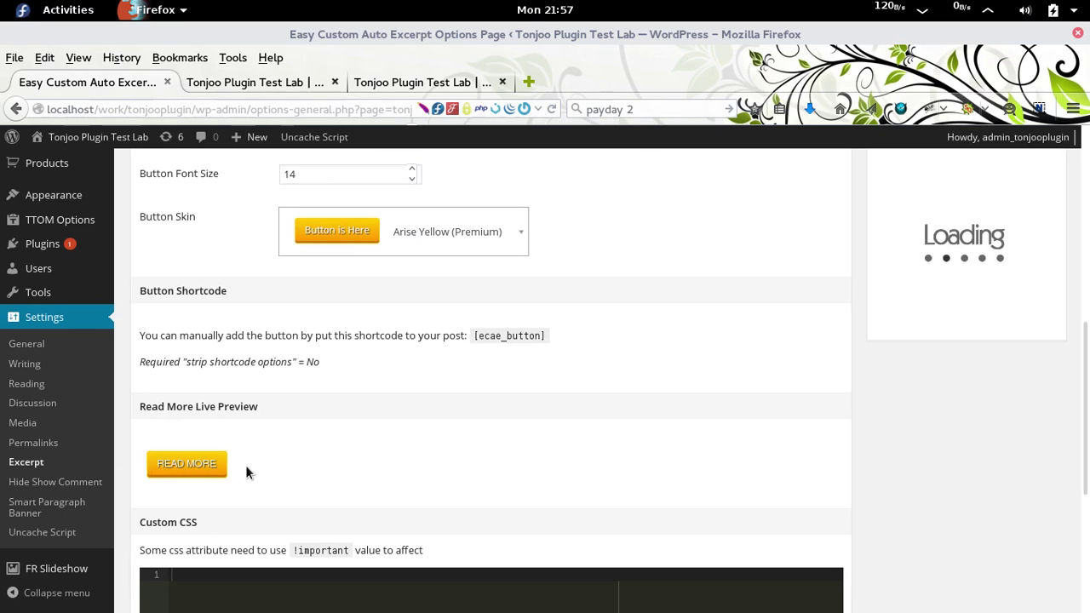
scroll(245, 466, "up", 2)
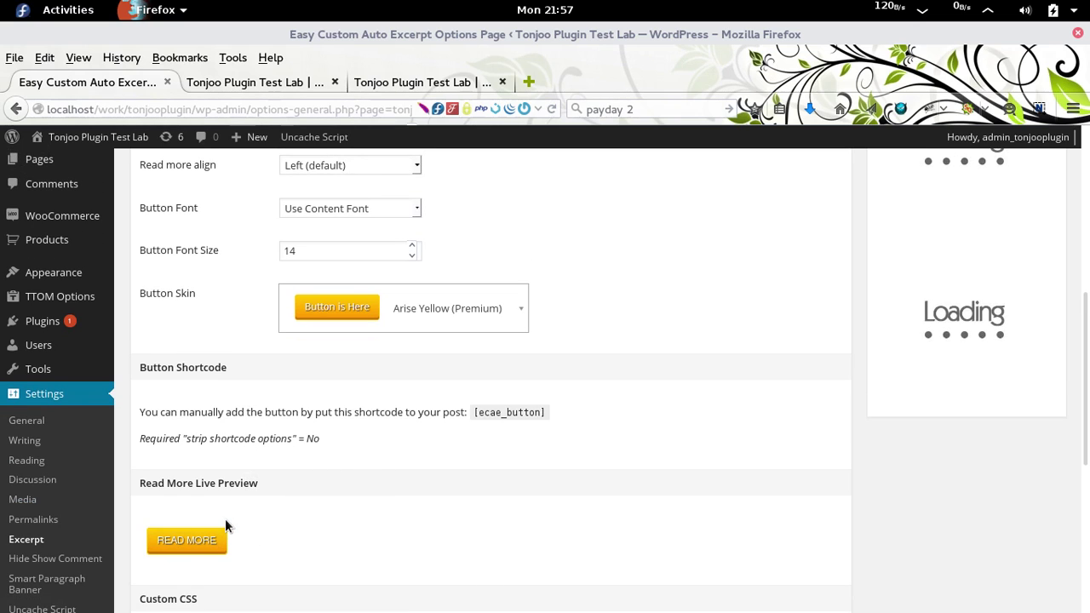
scroll(225, 522, "up", 1)
scroll(225, 519, "up", 4)
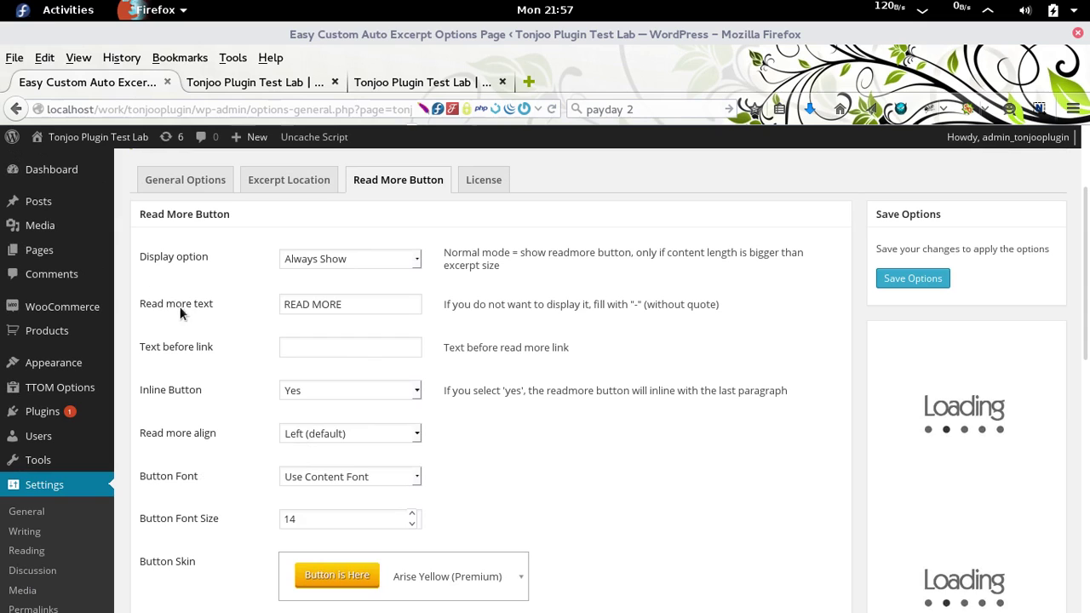
Read the Inline Button description and choose Yes for the inline button.
left_click_drag(152, 306, 213, 304)
left_click(207, 319)
scroll(227, 348, "down", 1)
left_click(300, 352)
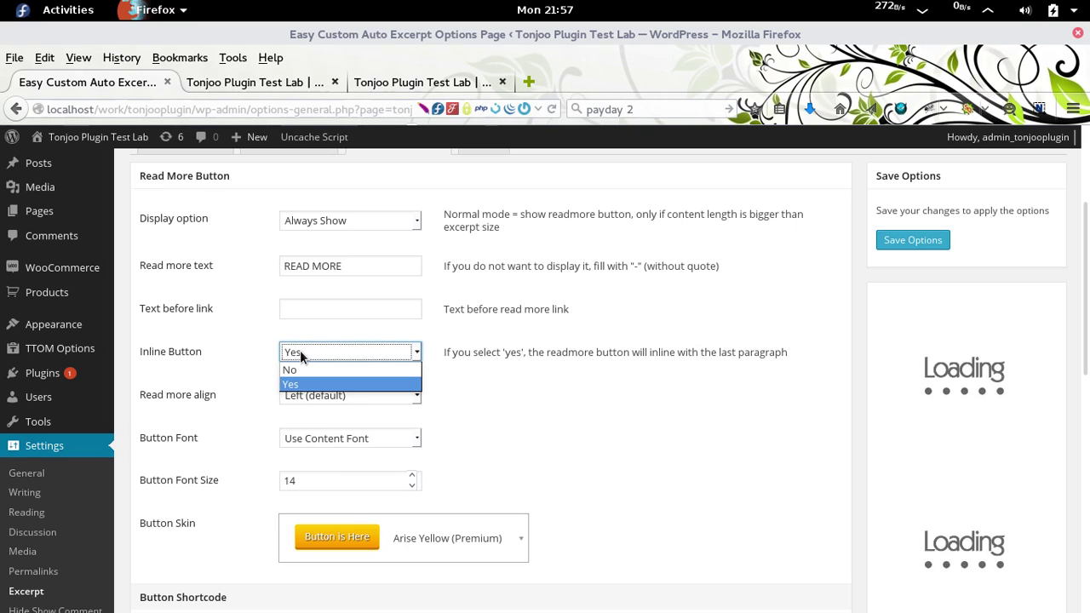
left_click(597, 379)
left_click_drag(443, 352, 789, 357)
left_click(512, 354)
left_click(358, 352)
left_click(330, 383)
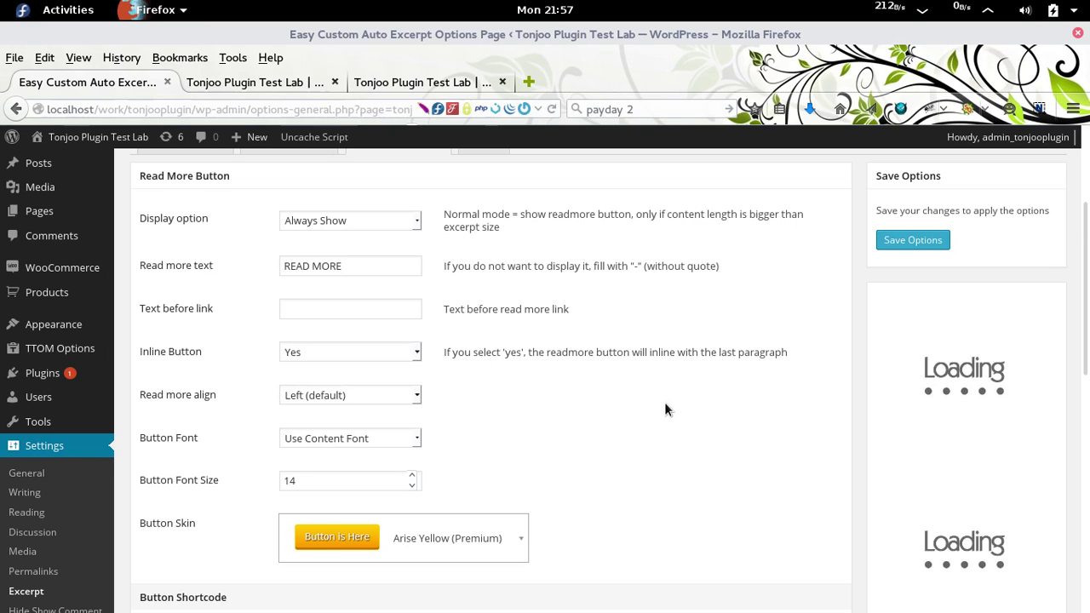
Browse the available button skins and set the Read More button's skin to Flatland Red (Premium).
scroll(666, 410, "down", 2)
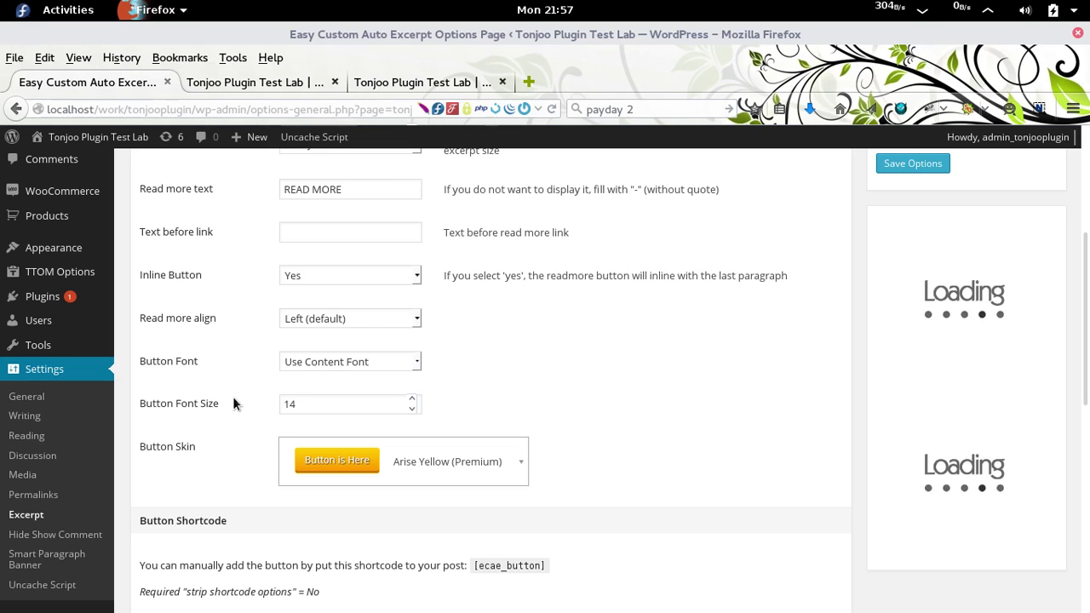
scroll(239, 401, "down", 3)
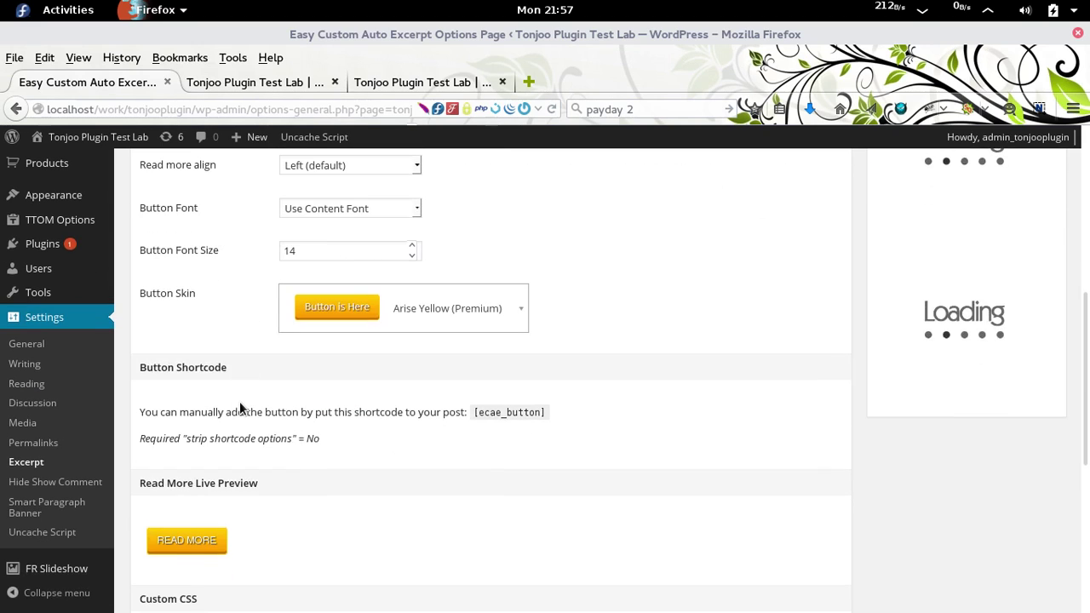
left_click(483, 309)
scroll(443, 395, "down", 1)
scroll(443, 395, "up", 4)
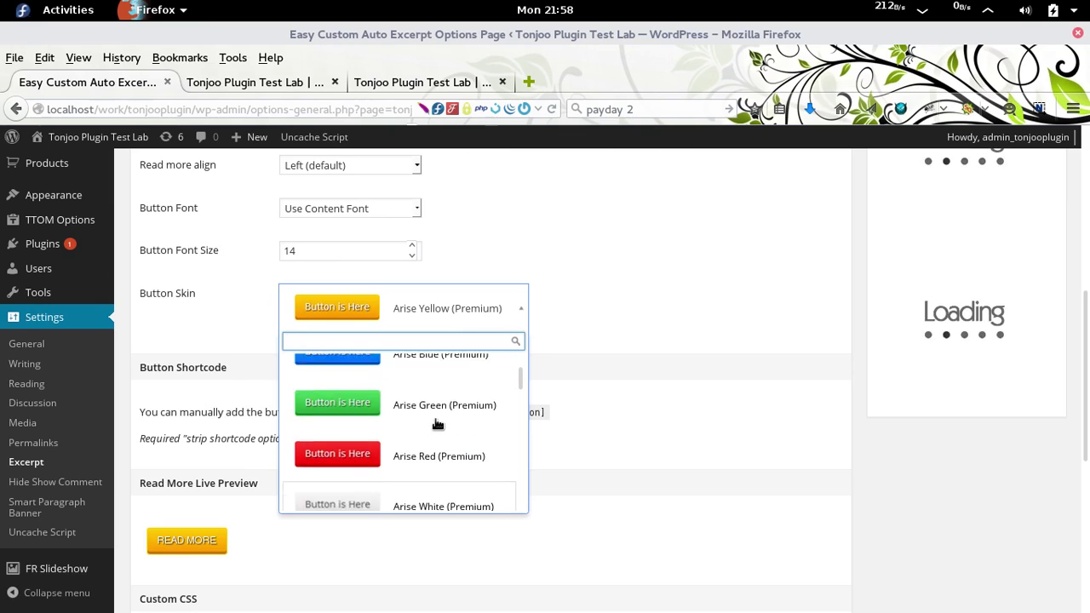
scroll(437, 423, "down", 3)
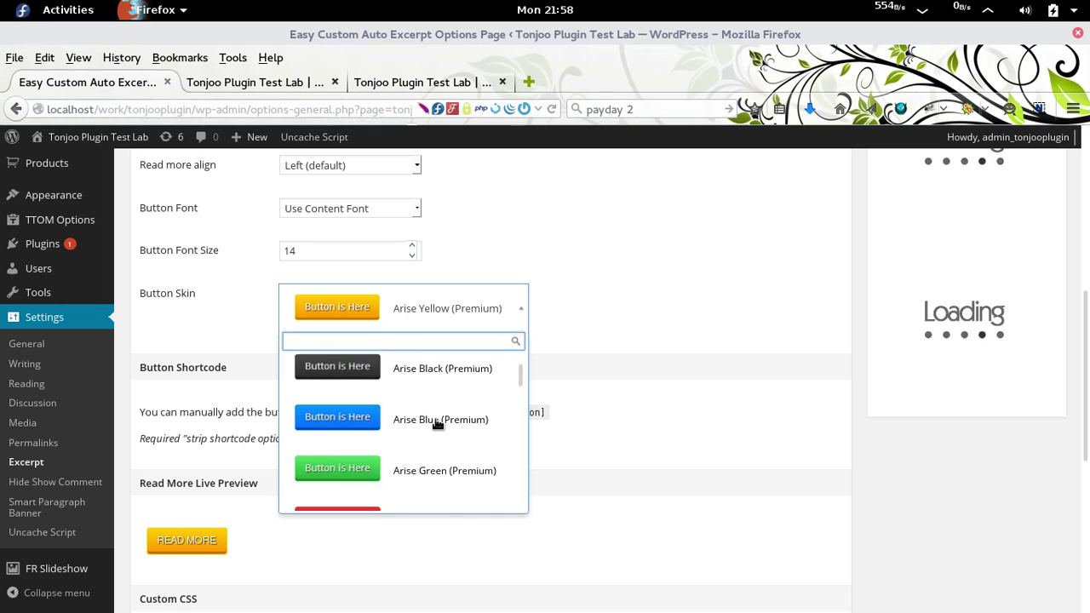
scroll(587, 333, "up", 3)
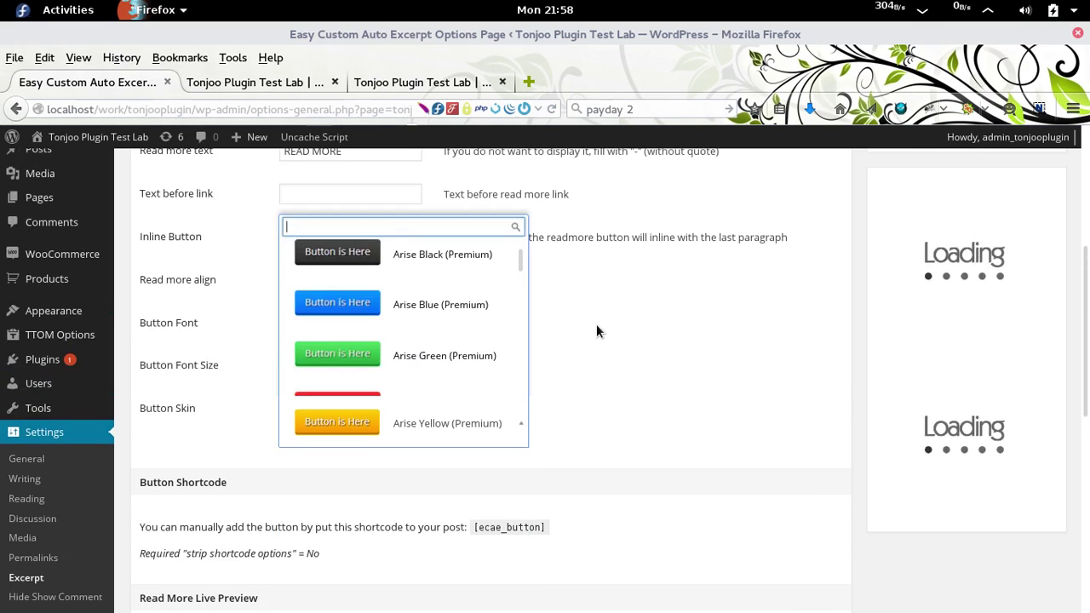
scroll(437, 316, "down", 2)
scroll(437, 316, "down", 2)
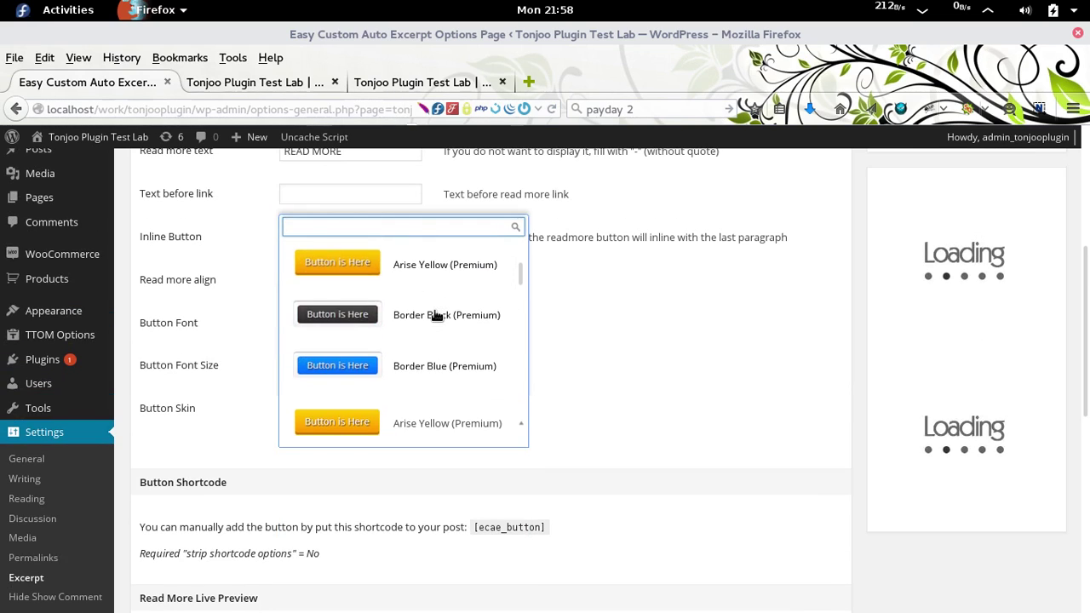
scroll(437, 316, "down", 4)
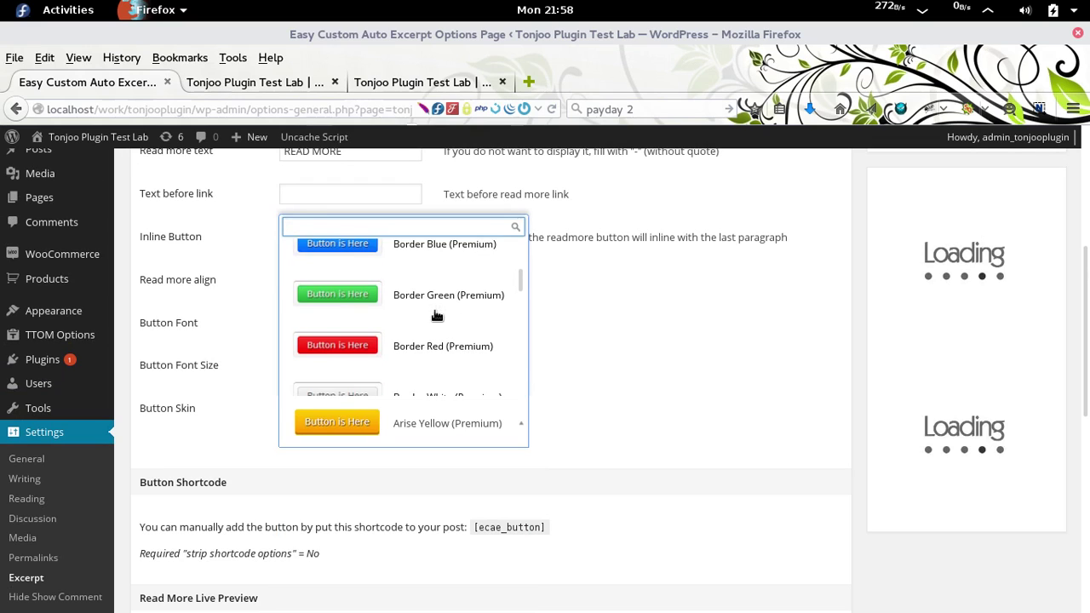
scroll(428, 360, "down", 6)
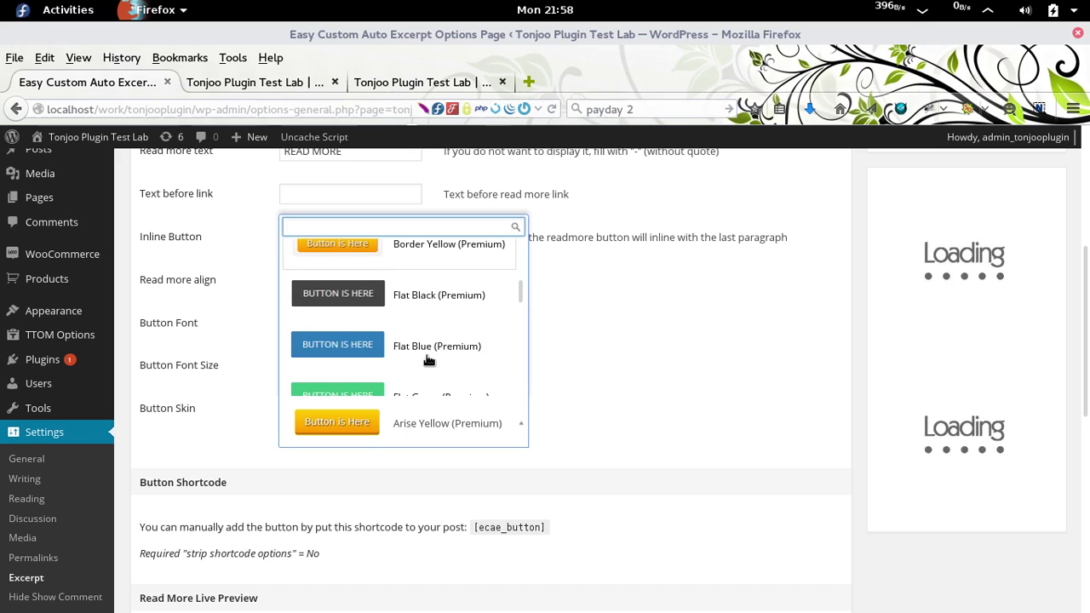
scroll(429, 363, "down", 5)
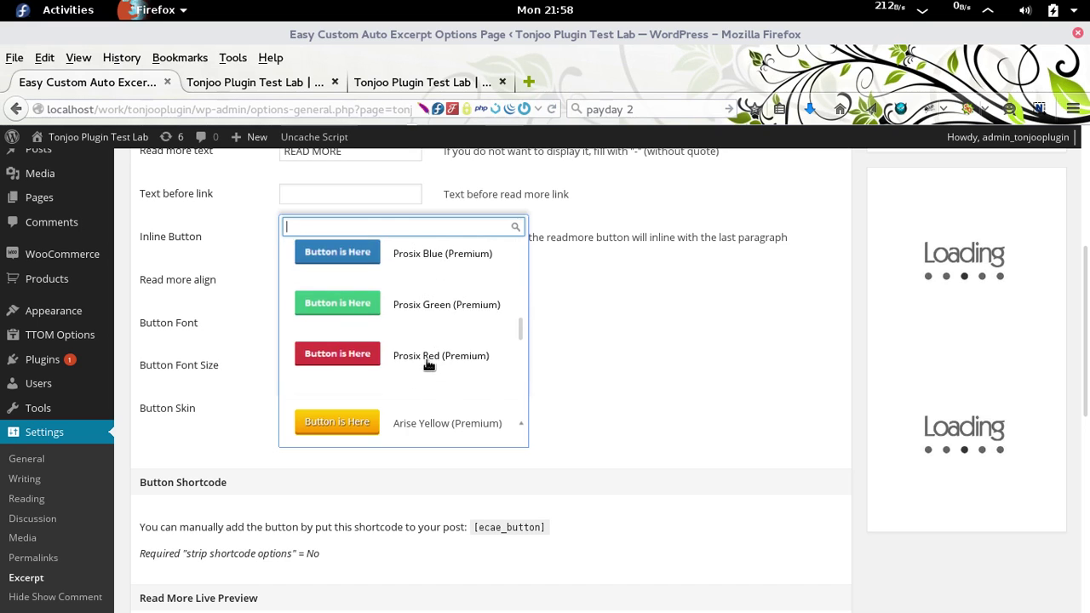
scroll(429, 364, "up", 5)
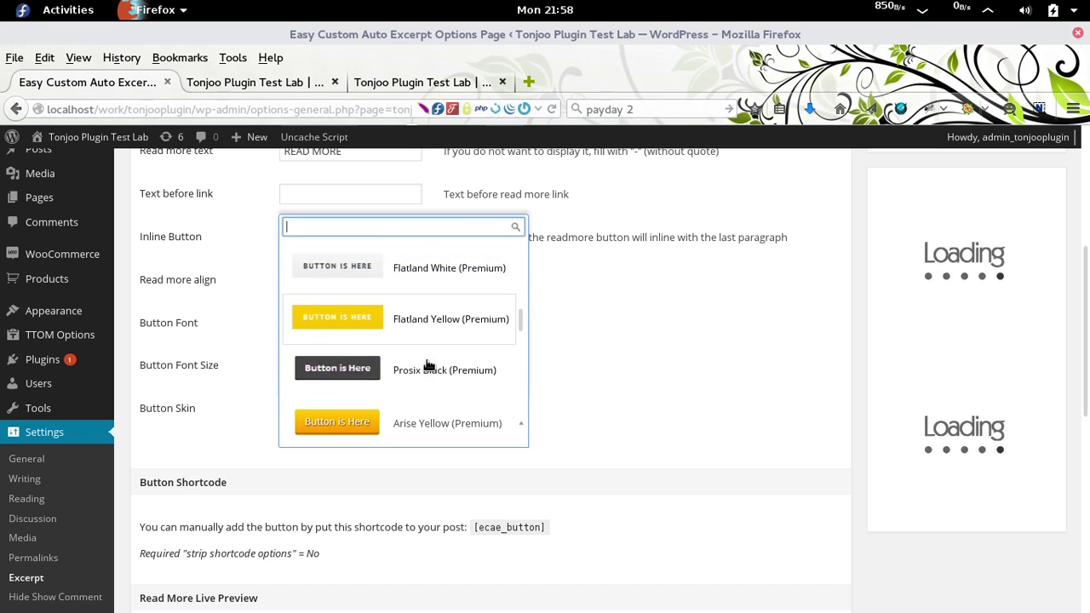
scroll(420, 364, "down", 1)
scroll(419, 363, "up", 1)
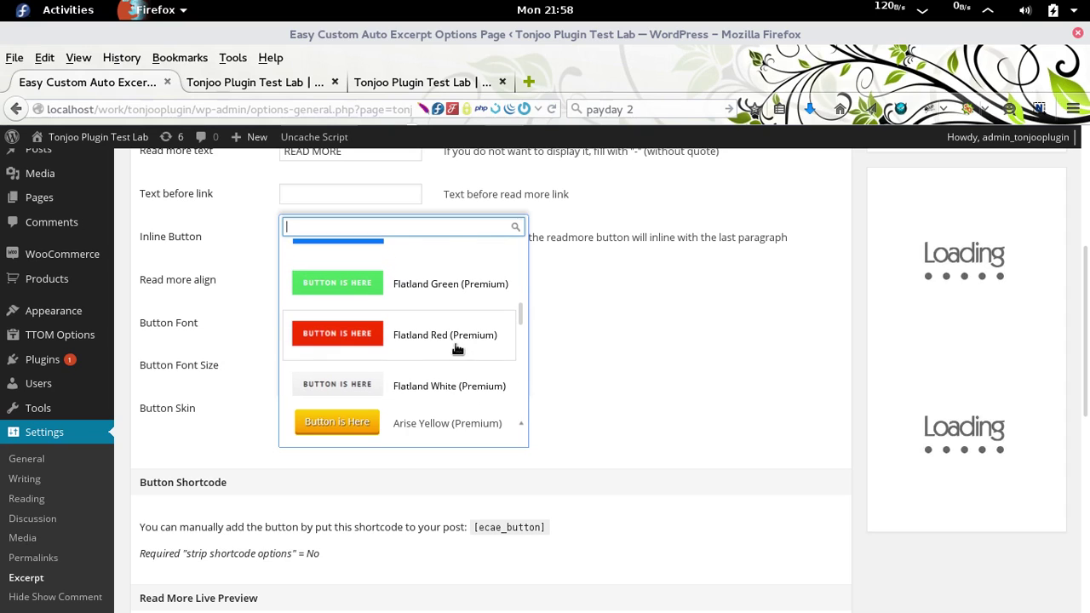
left_click(442, 338)
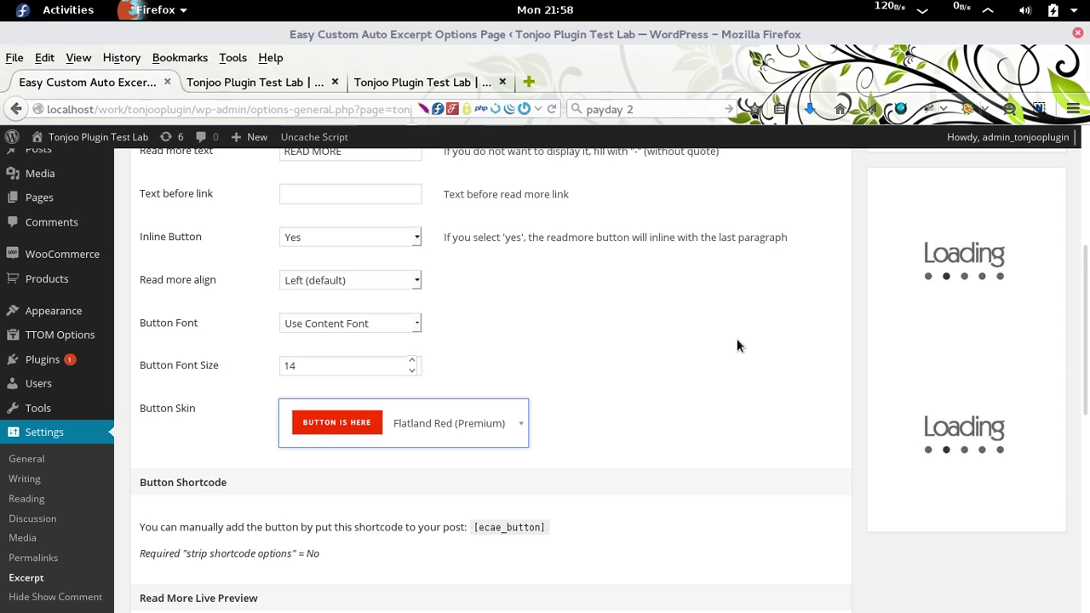
Save the plugin options and reload the site's front page.
key("Return")
left_click(918, 394)
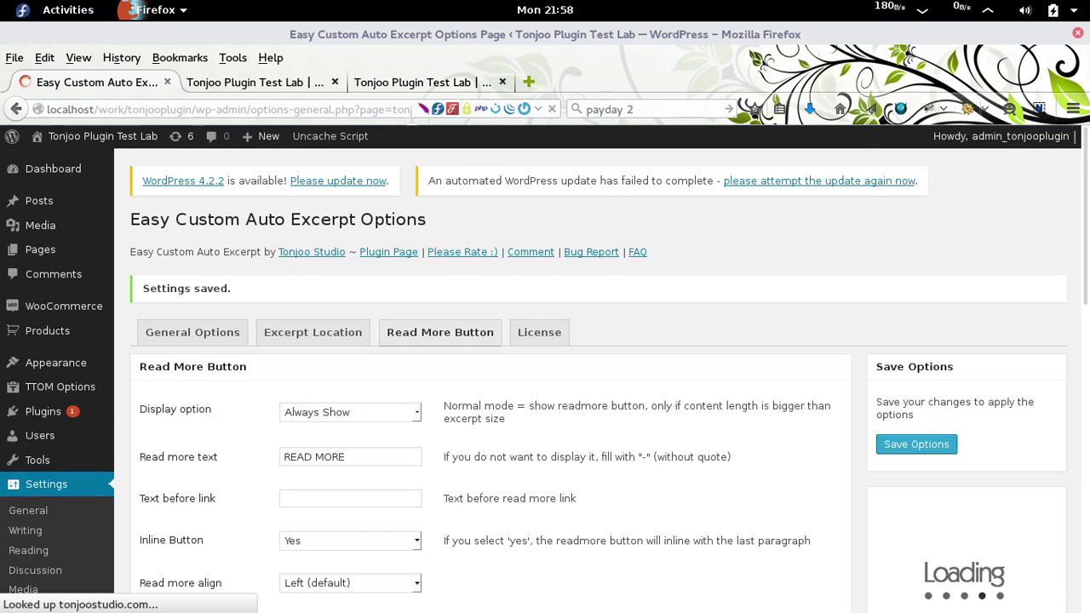
left_click(408, 82)
left_click(552, 110)
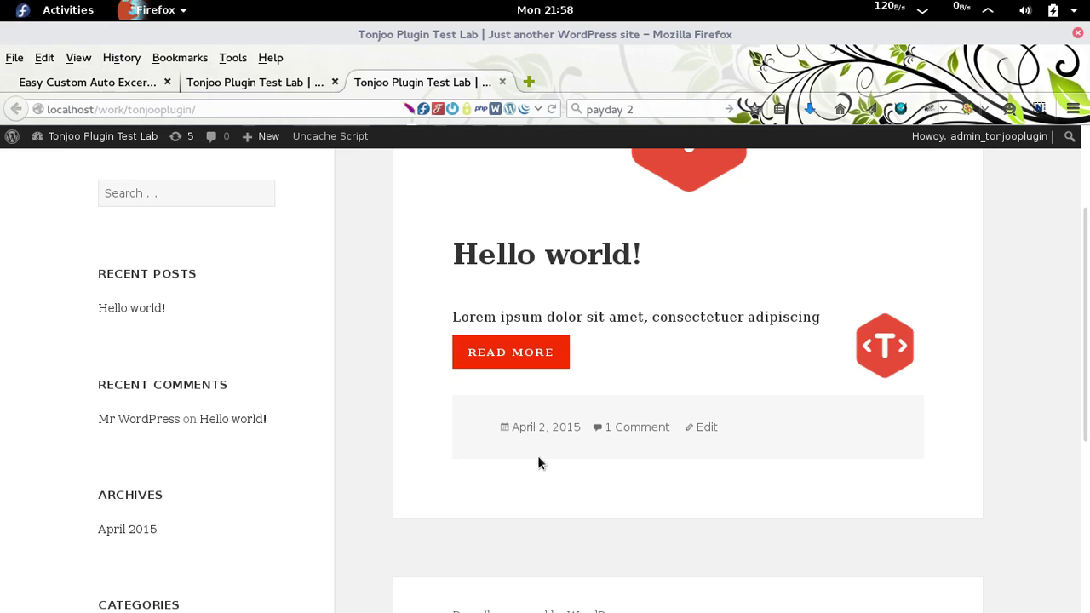
Examine the Hello world! post's excerpt text and the placement of its READ MORE button on the front page.
scroll(682, 328, "down", 3)
scroll(682, 328, "up", 3)
triple_click(825, 331)
left_click(820, 320)
left_click_drag(820, 320, 494, 313)
left_click(491, 313)
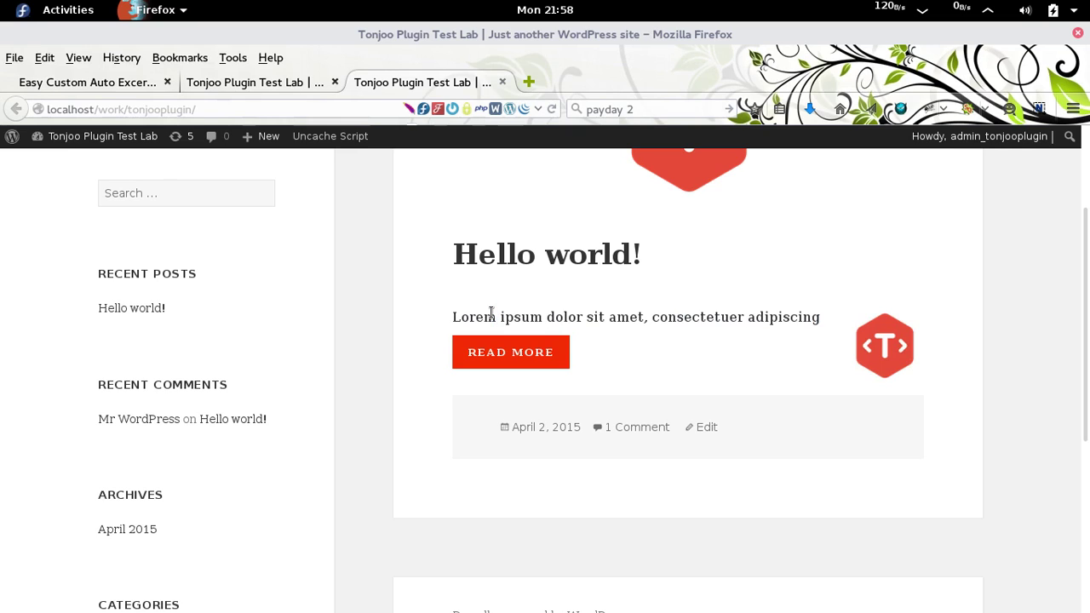